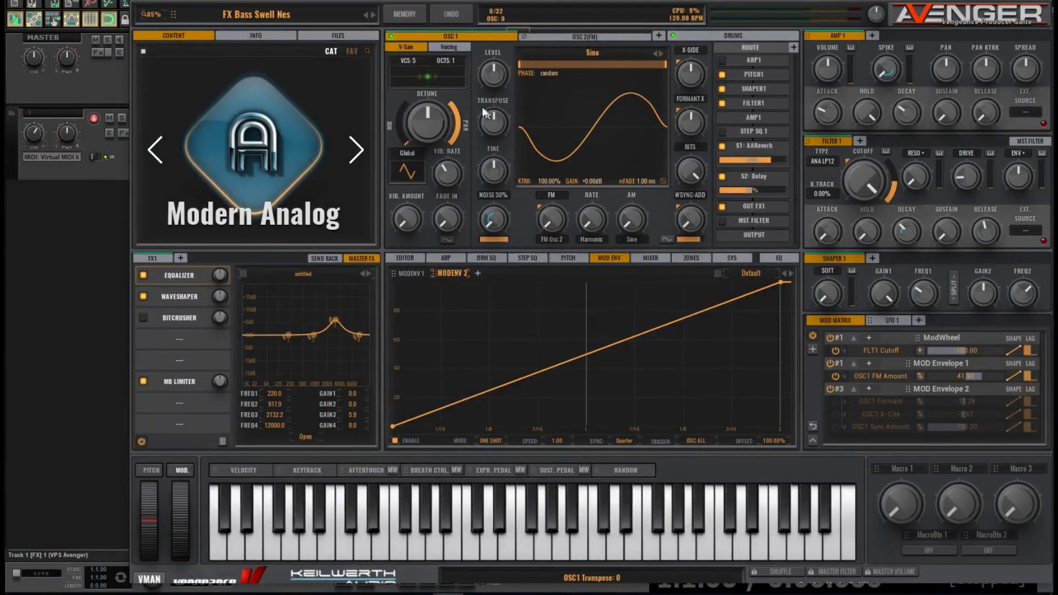
- Initialize the FX Bass Swell Nes patch to Init Preset from MEMORY, confirm YES, and play a test note
left_click(400, 15)
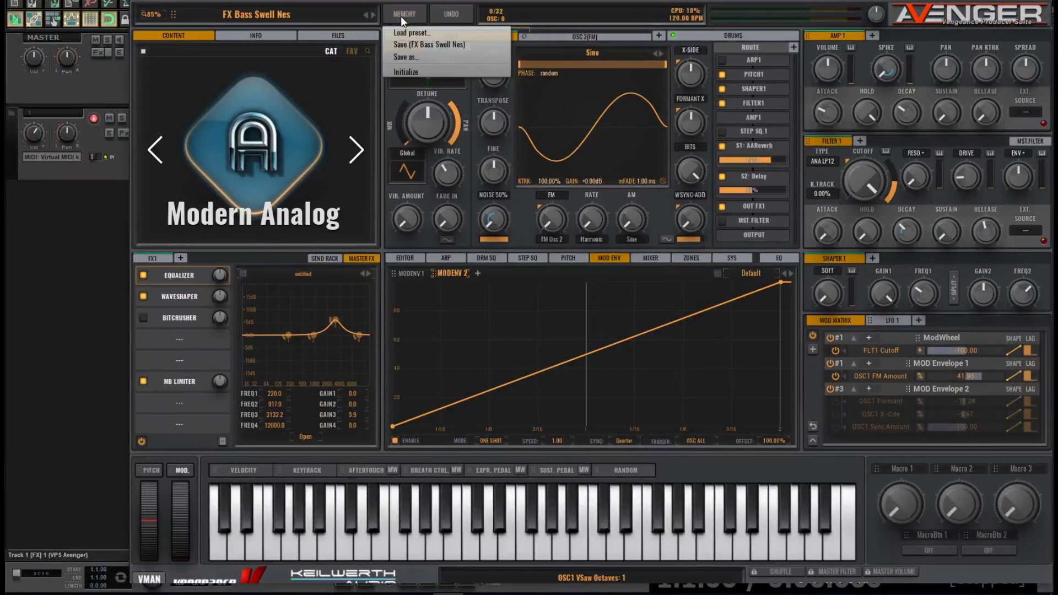
left_click(428, 71)
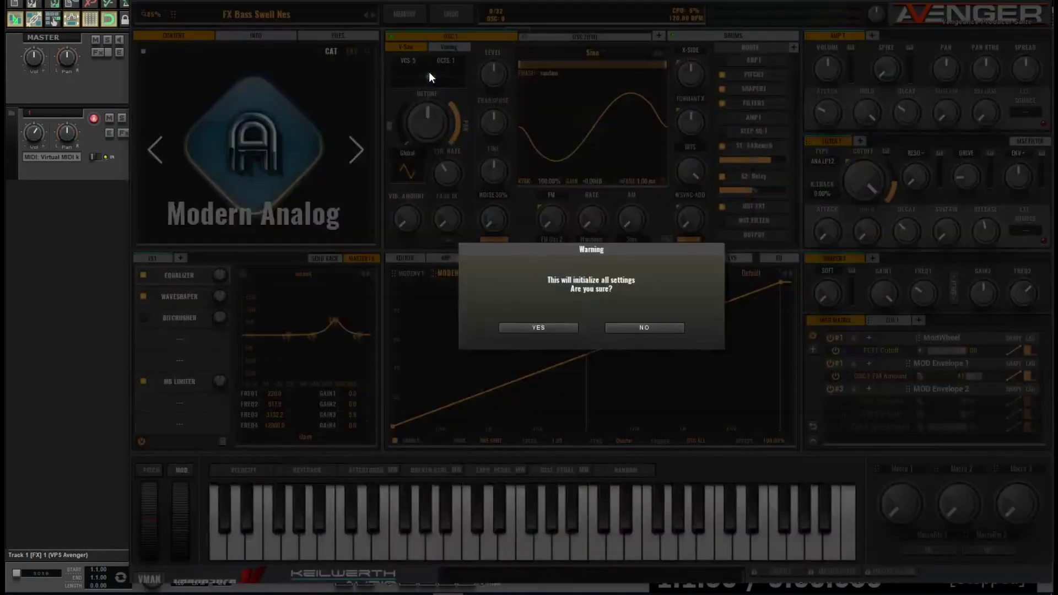
left_click(553, 328)
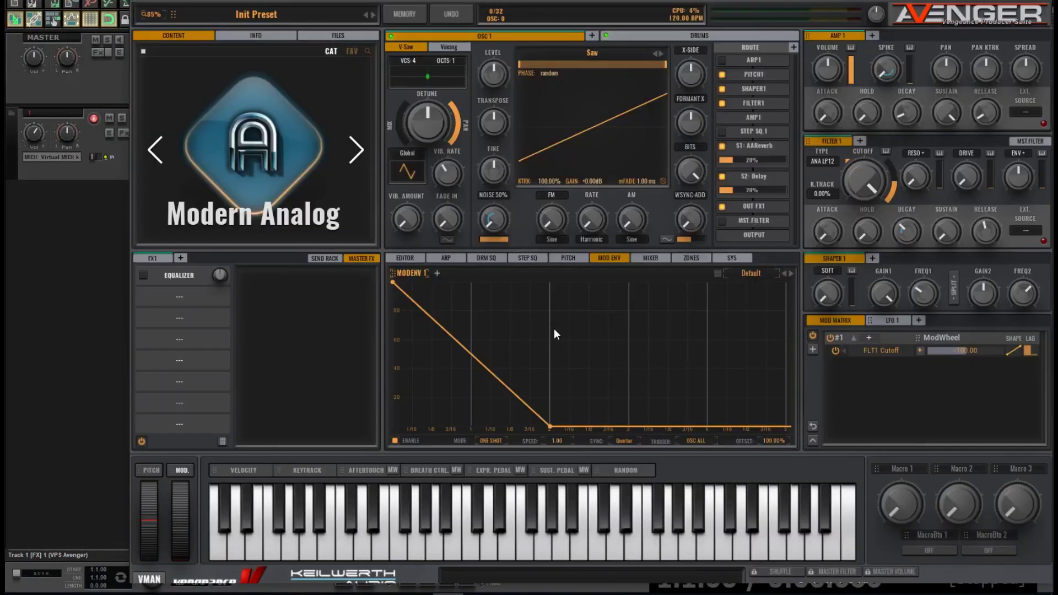
key("v")
- Replace OSC1's Saw waveform with Sine from the Basic Shapes list
left_click(593, 53)
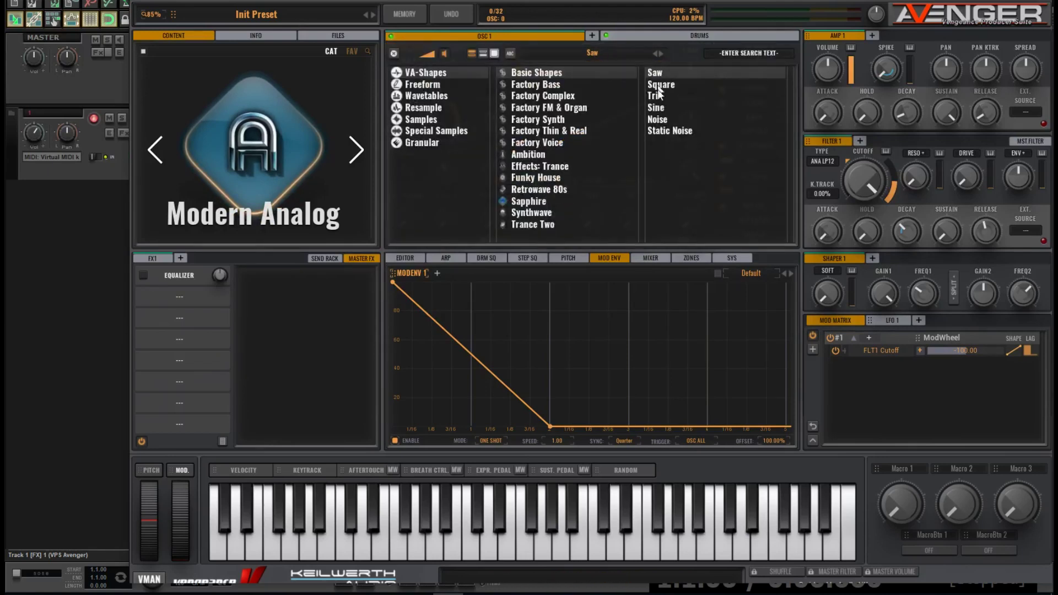
double_click(659, 106)
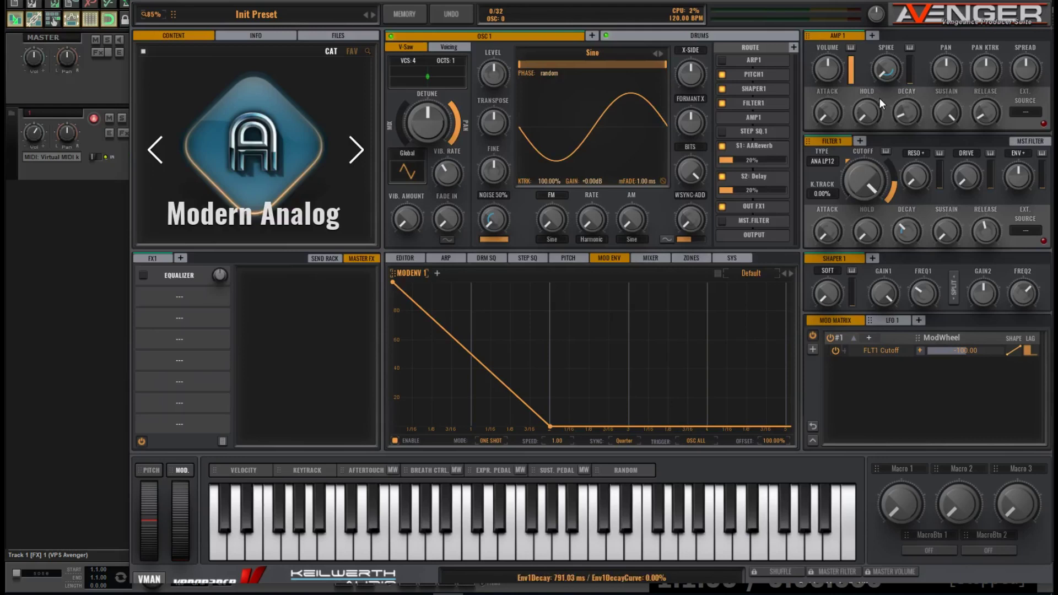
- Set AMP1 velocity to 0%, attack ~166 ms, decay ~2909 ms, sustain 0%, release ~7 ms, then test a note
left_click_drag(852, 62, 851, 87)
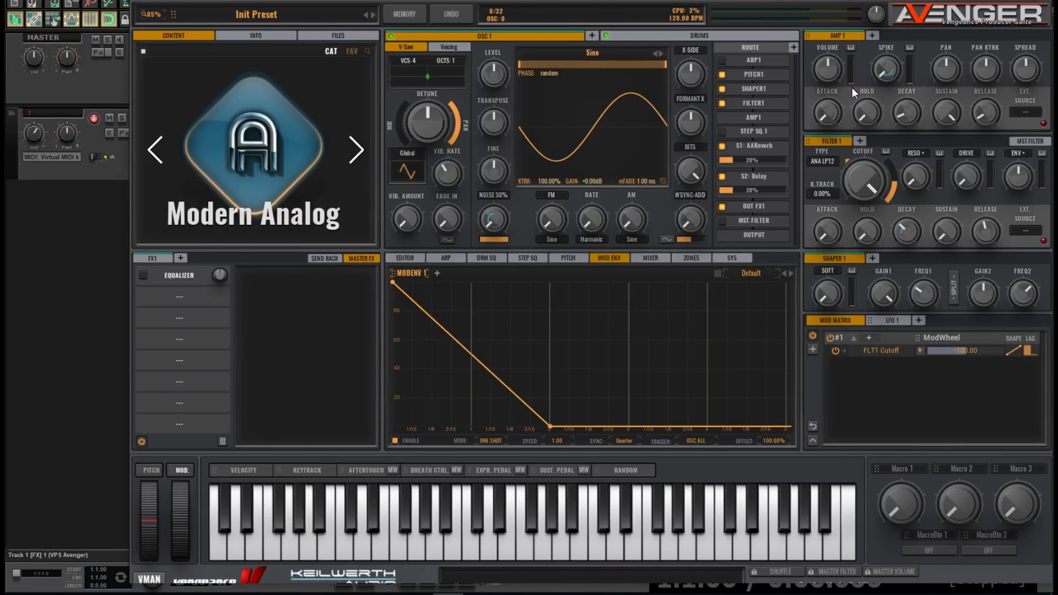
left_click_drag(829, 118, 830, 99)
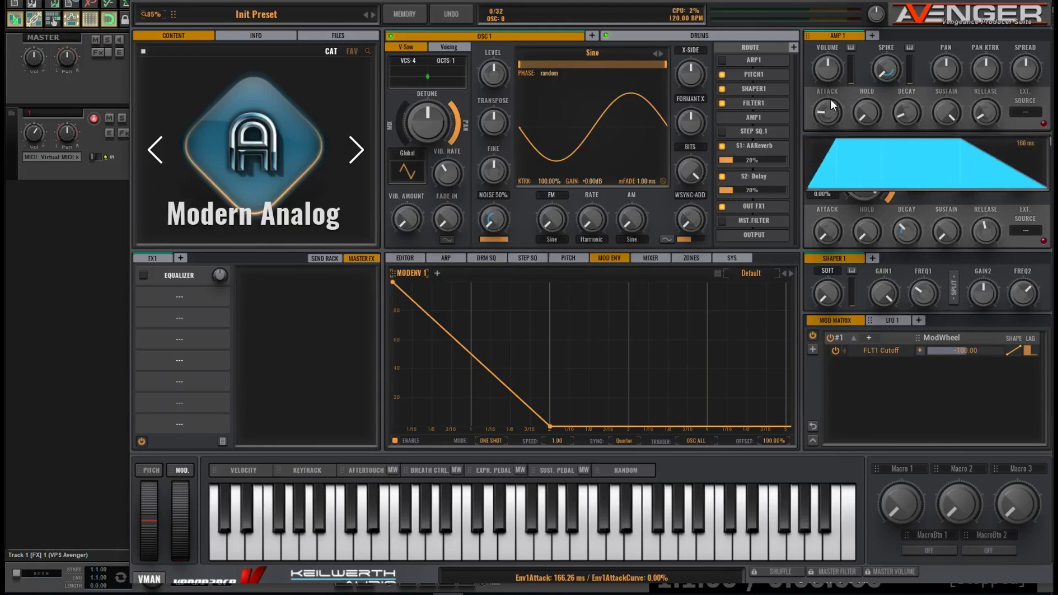
scroll(896, 117, "down", 2)
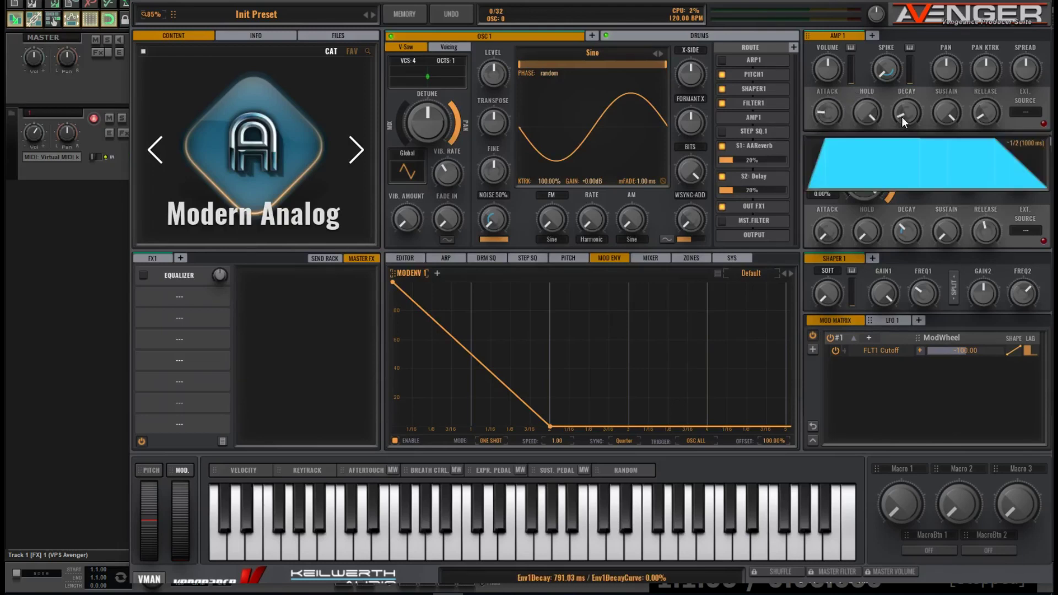
left_click_drag(904, 116, 907, 96)
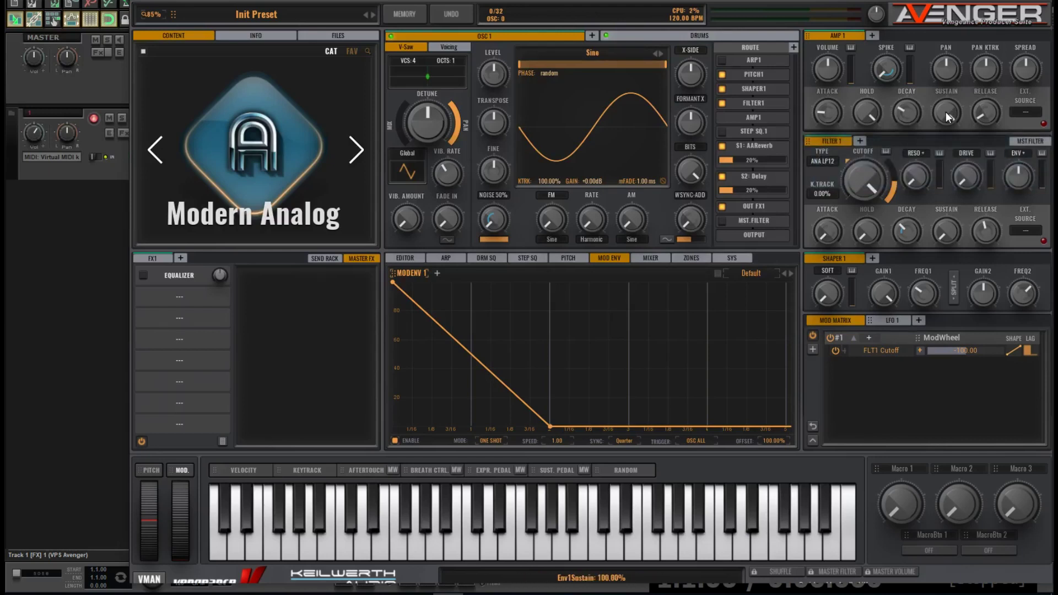
left_click_drag(945, 112, 973, 254)
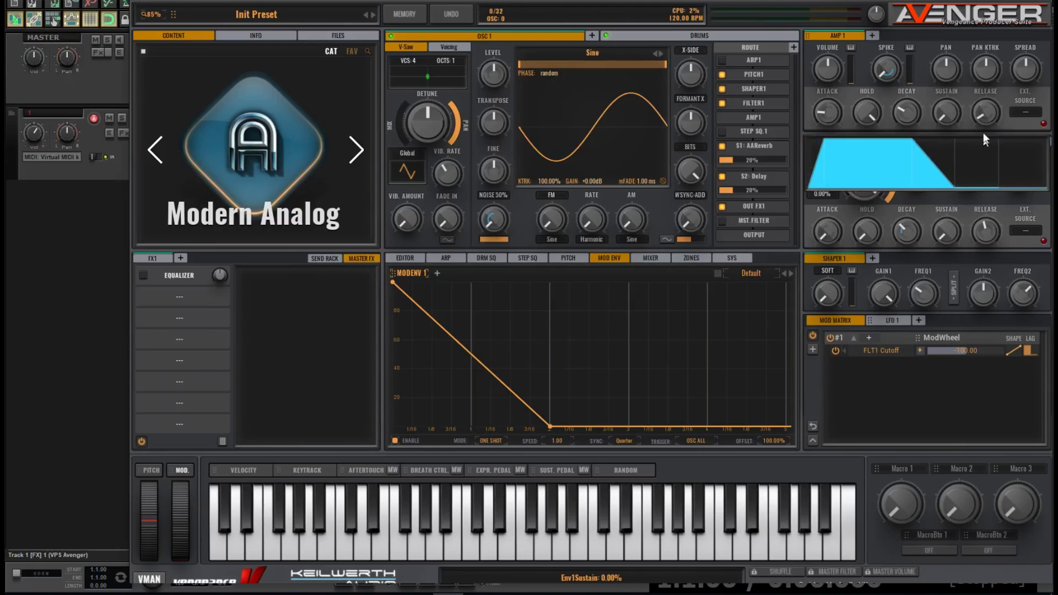
scroll(983, 115, "down", 3)
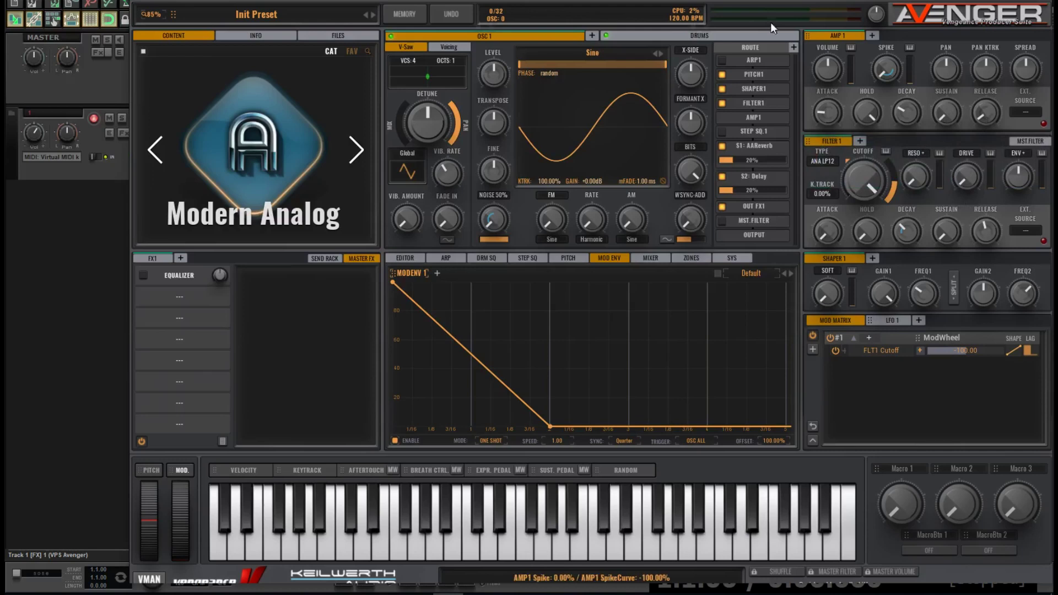
key("v")
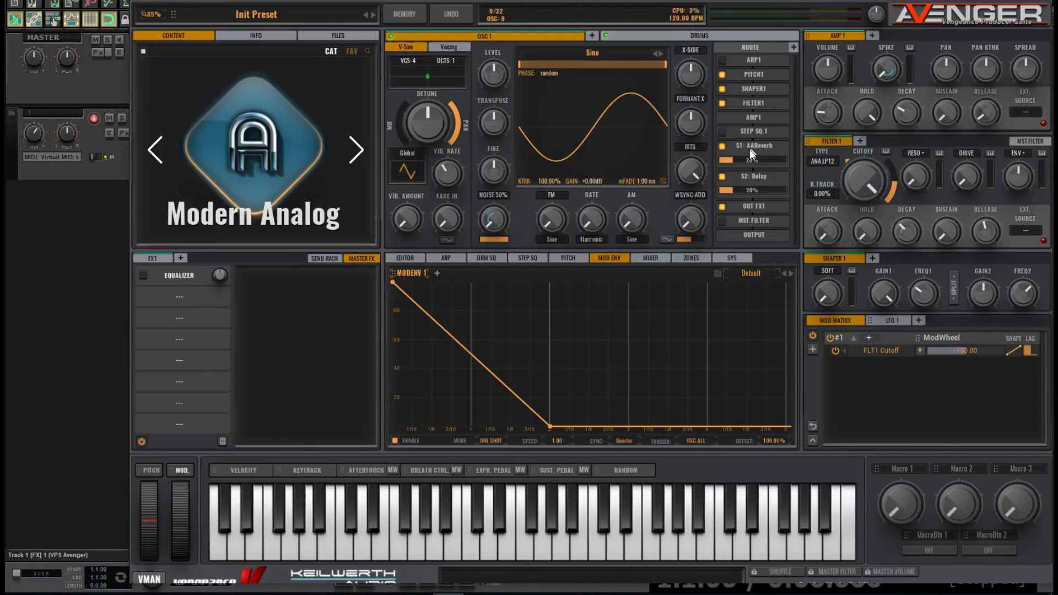
- Raise the S1 AAReverb send to about 60%, then try OSC1's FM knob and return it to 0%
left_click_drag(771, 165, 766, 186)
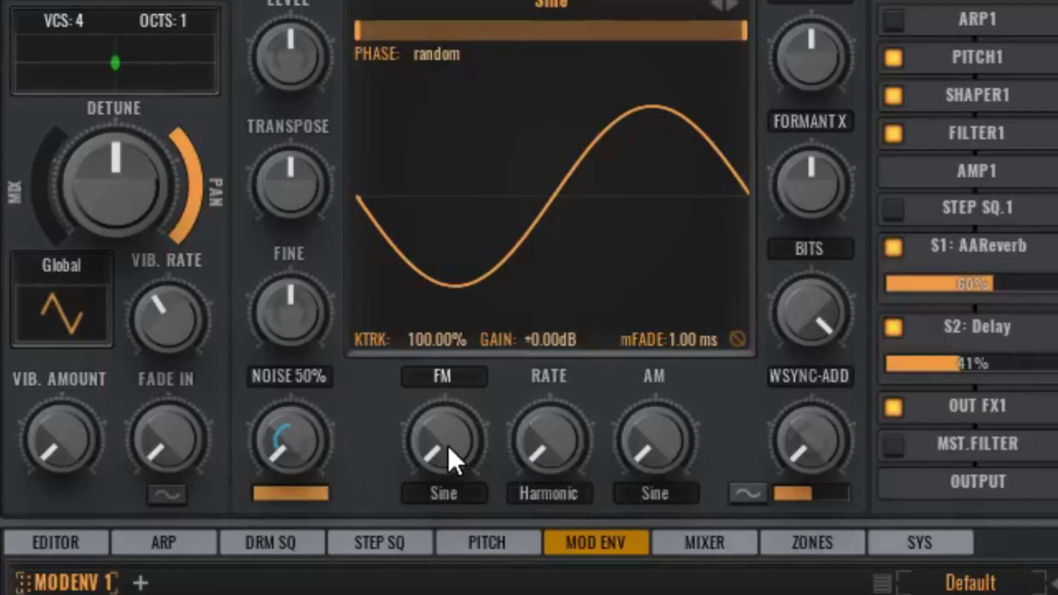
left_click_drag(446, 444, 464, 482)
left_click_drag(438, 445, 453, 503)
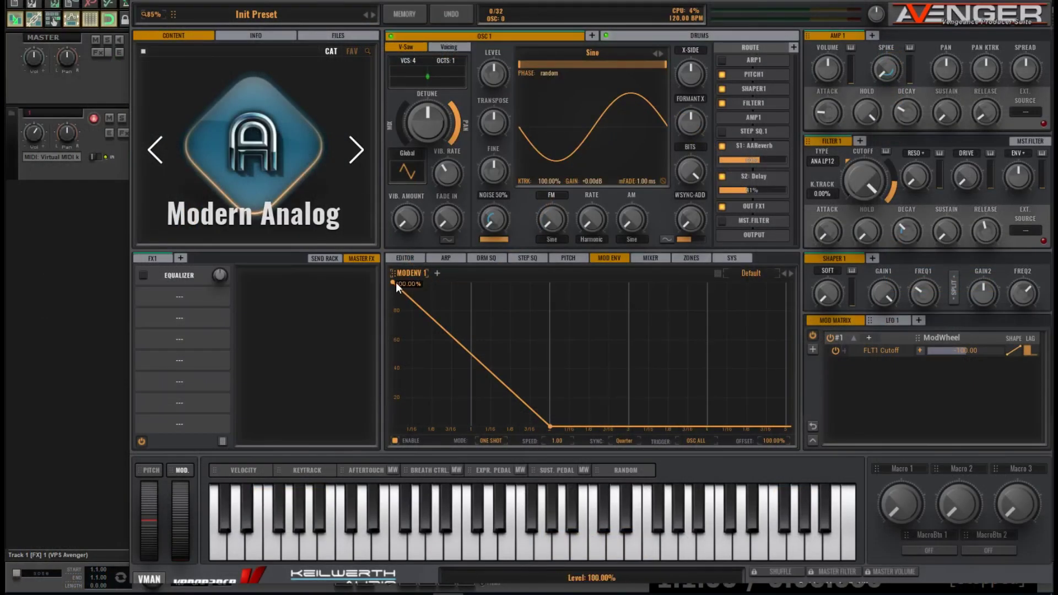
- Set Mod Env 1's start point to 0% and its 1000 ms point to 100%, then route it to OSC1 FM
left_click_drag(394, 282, 399, 491)
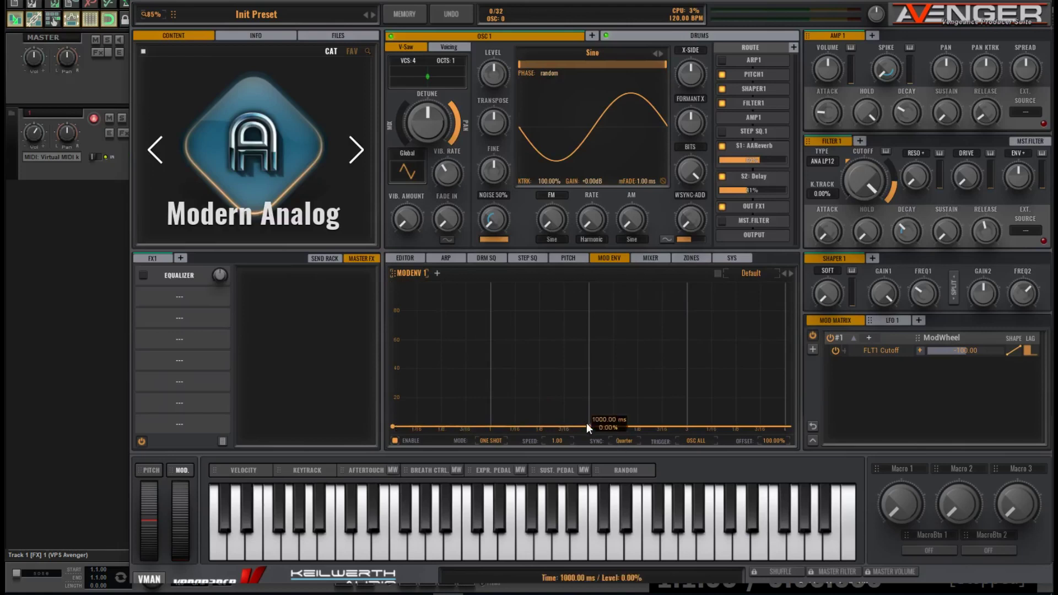
left_click_drag(588, 426, 589, 265)
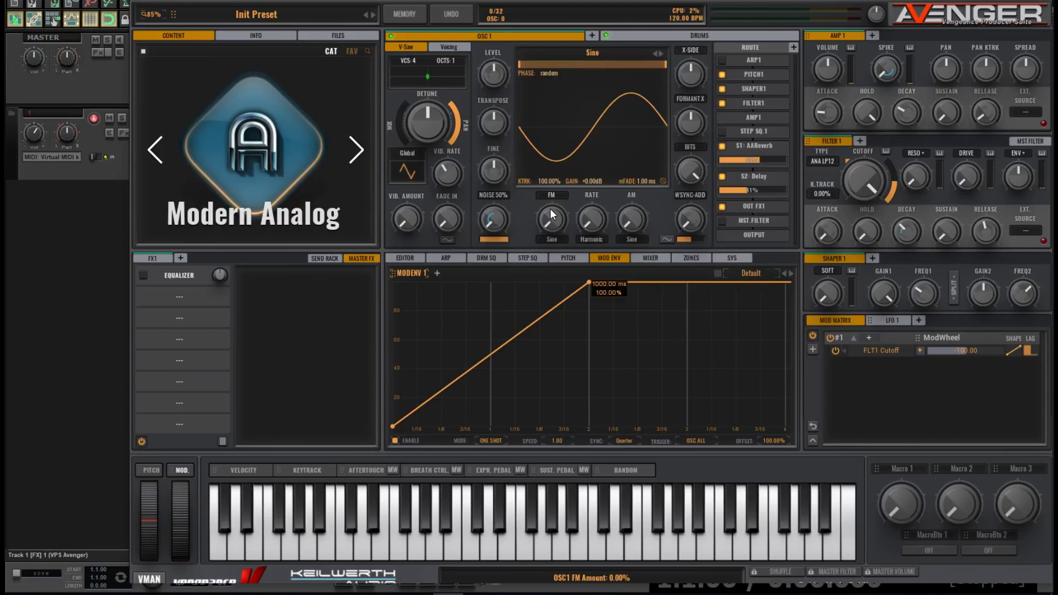
left_click_drag(395, 273, 551, 219)
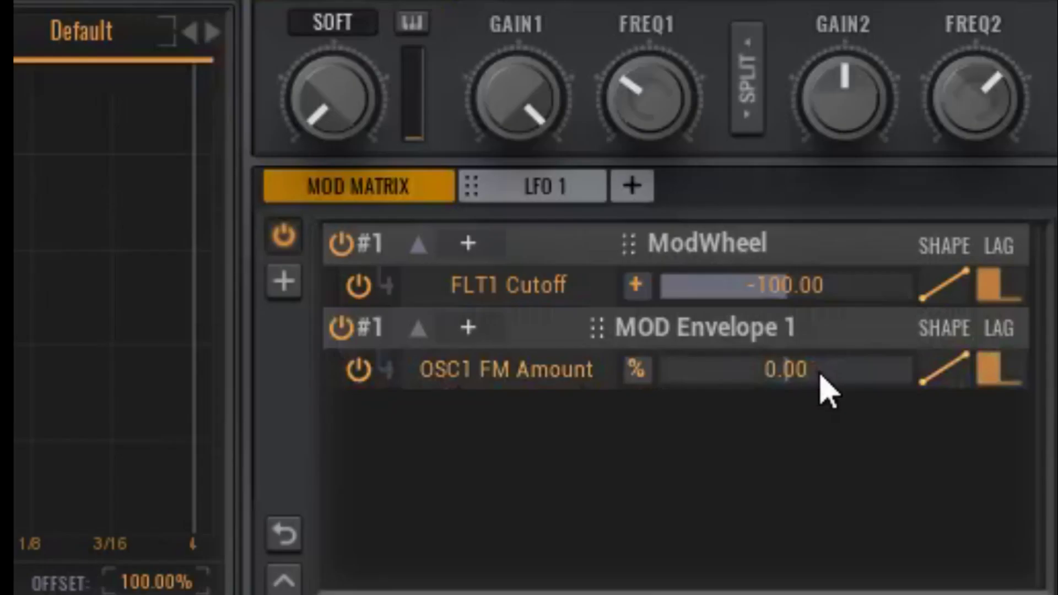
- Set the OSC1 FM Amount depth to 41.90, drop the post-peak envelope point to 0%, and play a note
left_click_drag(976, 377, 984, 377)
mouse_move(848, 375)
left_mouse_down()
mouse_move(873, 377)
mouse_move(854, 373)
left_mouse_up()
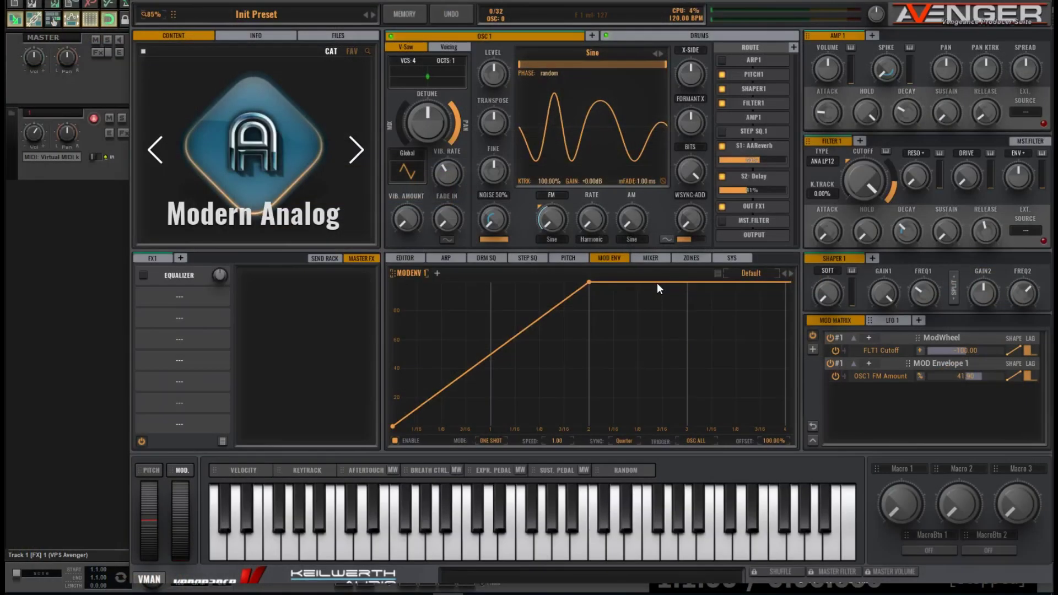
left_click(657, 284)
left_click_drag(657, 283, 632, 430)
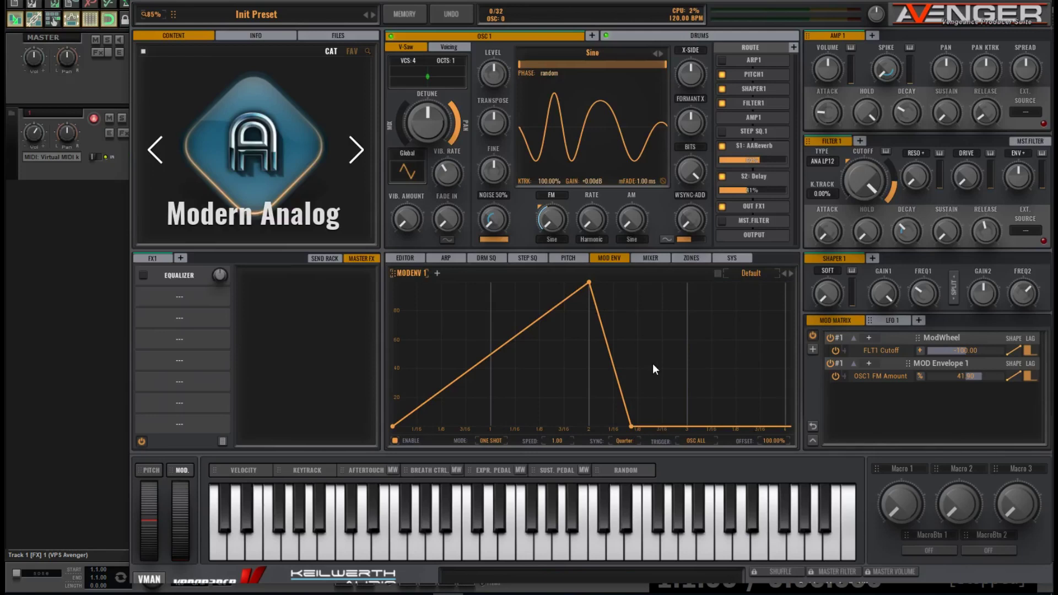
key("v")
- Keep Sine as OSC1's FM shape and load the Sine Sweep Band 5th wavetable into OSC2
left_click(558, 241)
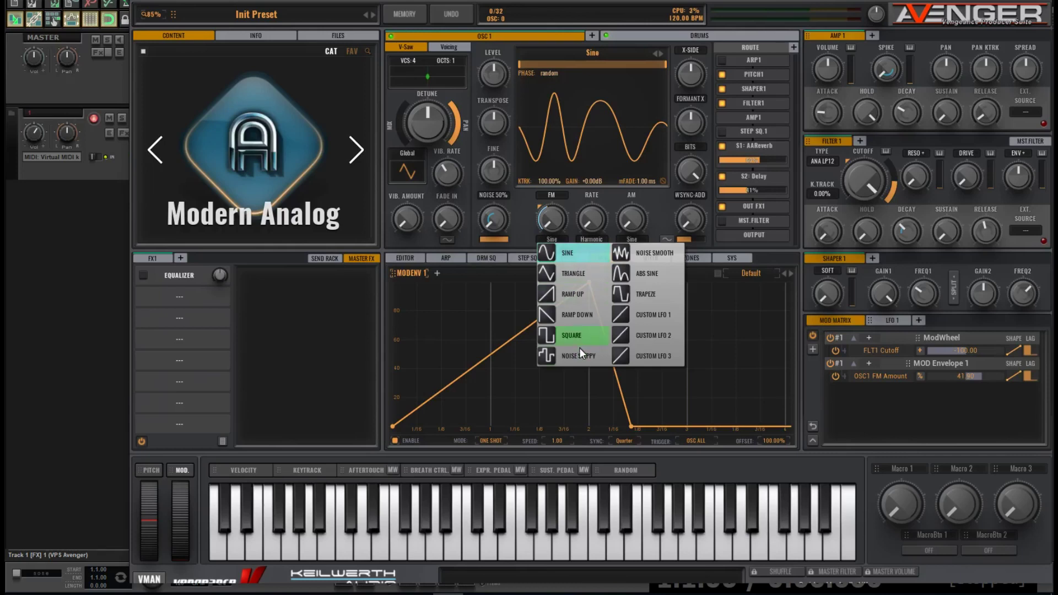
left_click(523, 232)
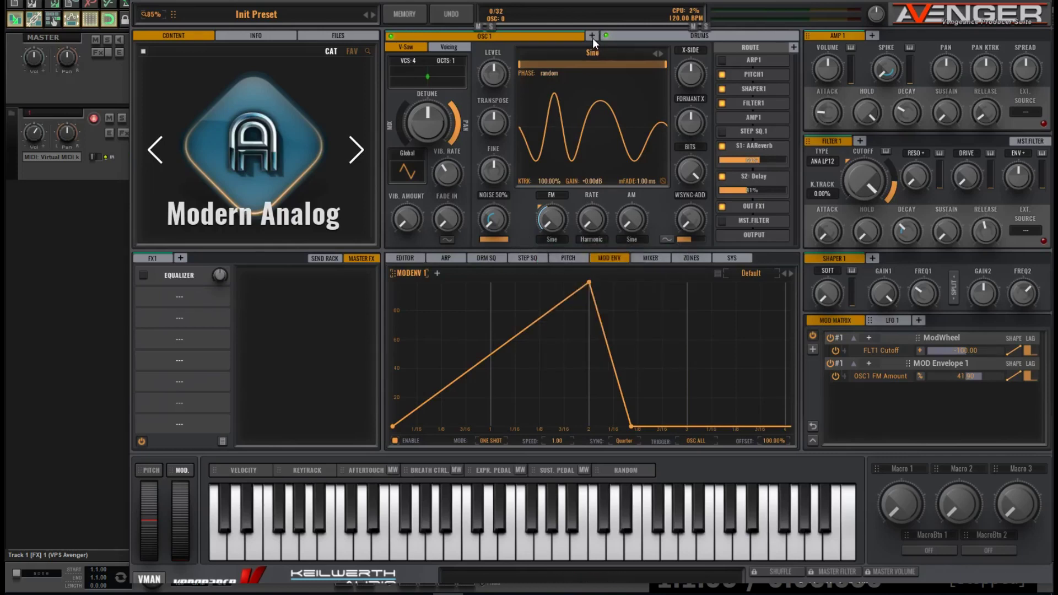
left_click(591, 36)
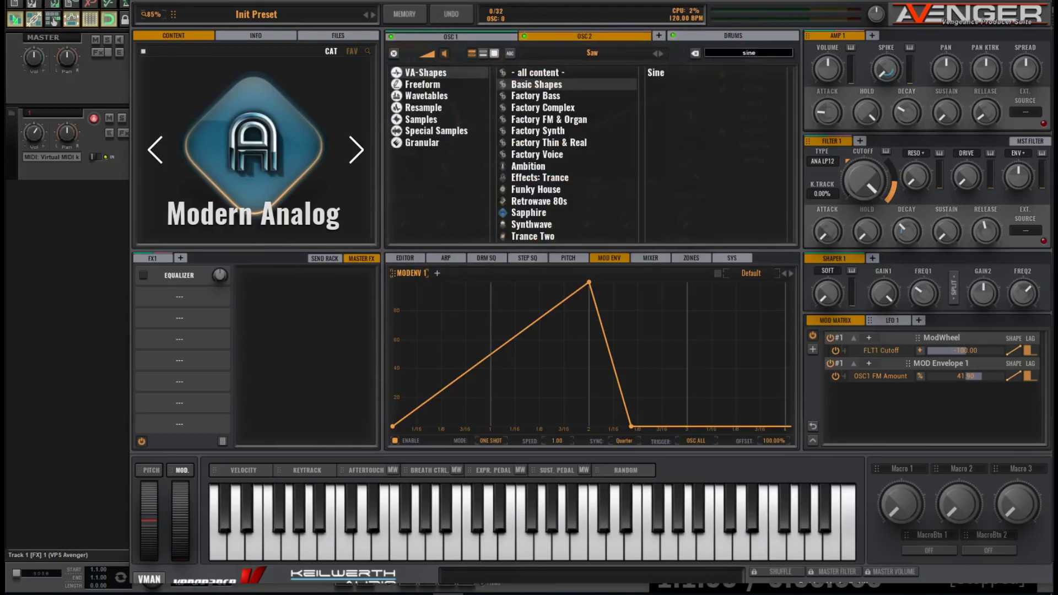
left_click(545, 72)
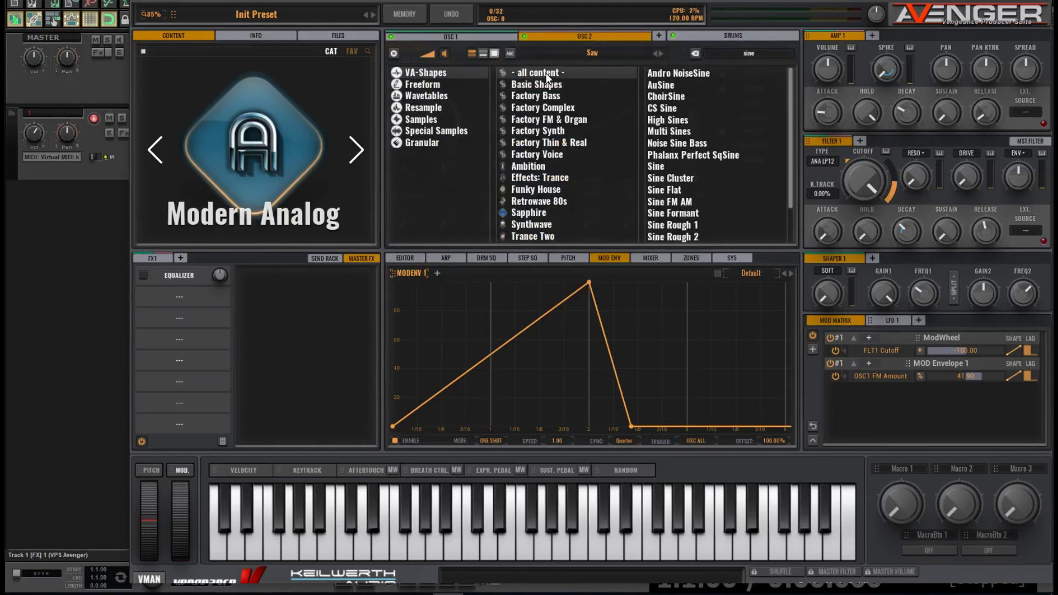
left_click(452, 97)
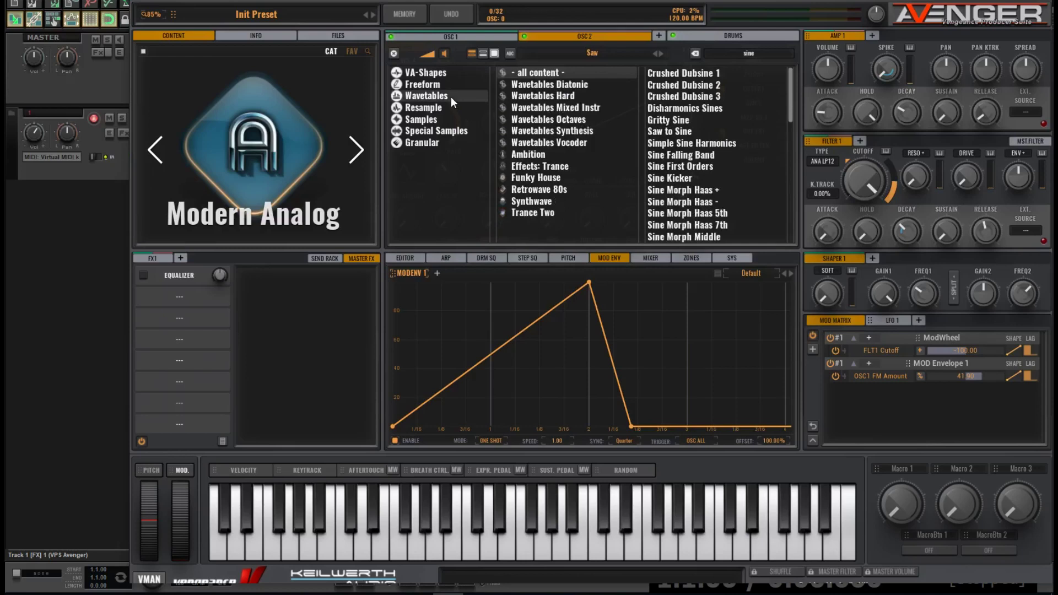
scroll(705, 148, "down", 5)
left_click(706, 147)
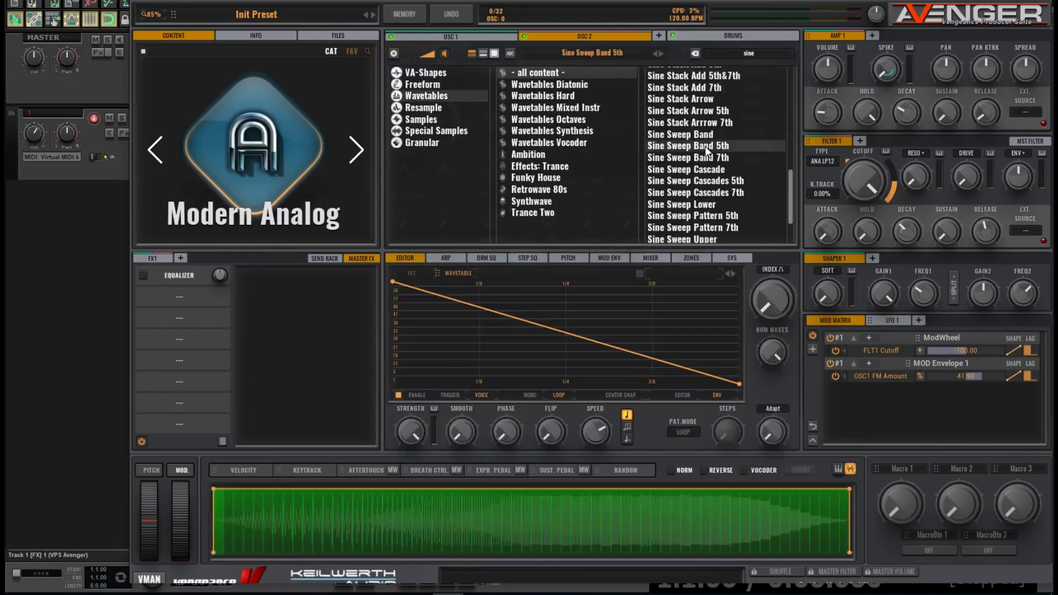
left_click(705, 147)
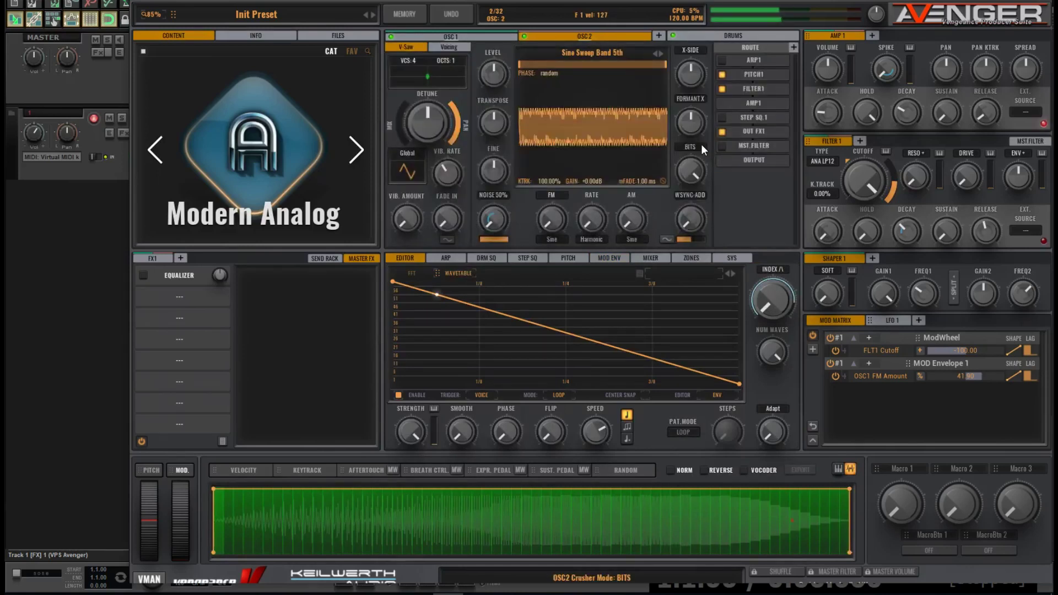
left_click(451, 36)
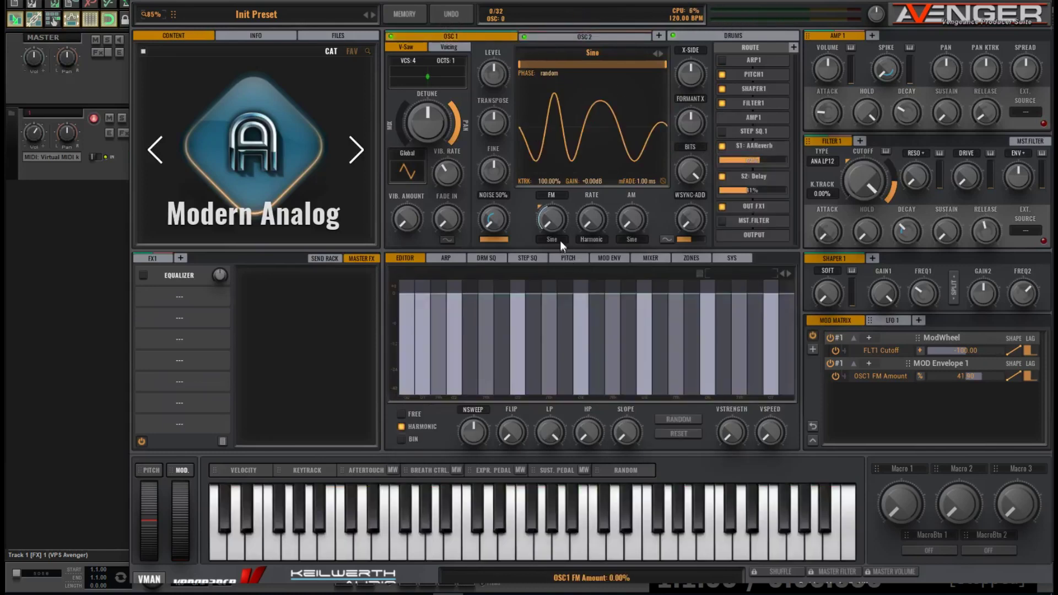
- Set OSC1's FM source to OSC2 FM and play a test note
left_click(558, 240)
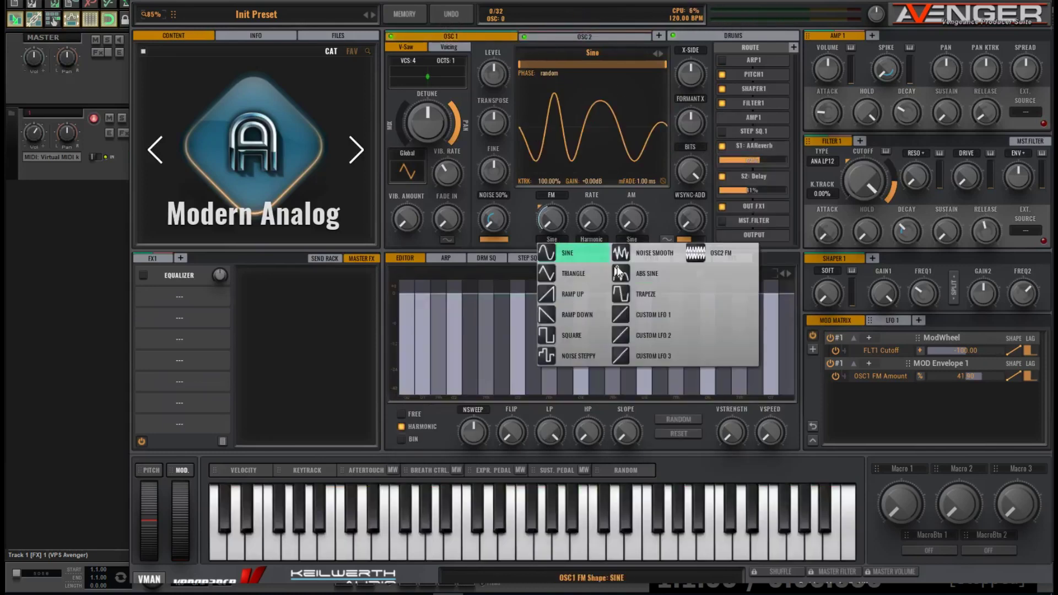
left_click(732, 255)
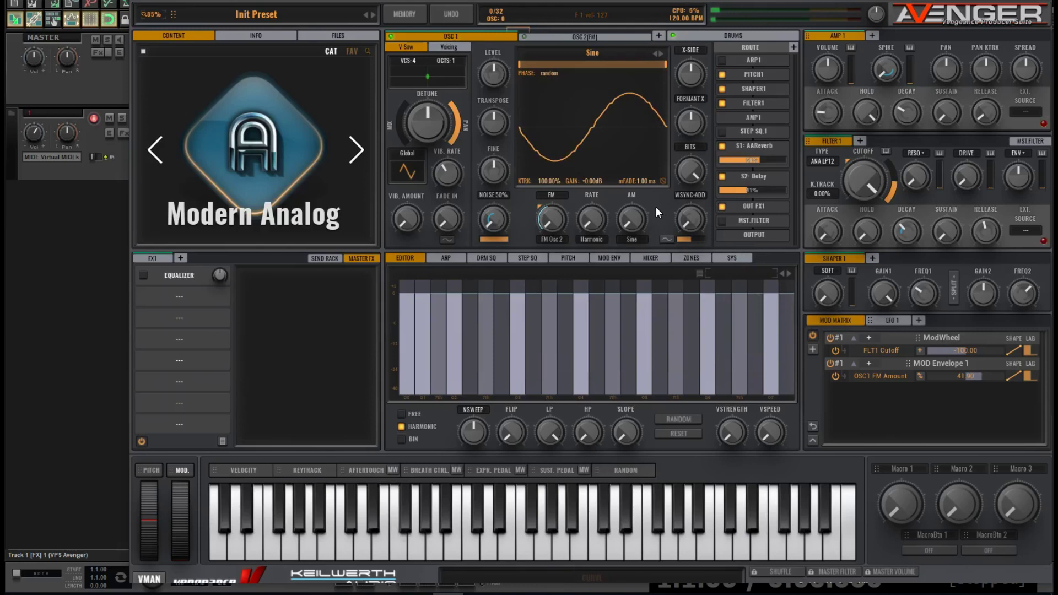
key("f")
- Flip OSC2's wavetable index curve to rise from bottom to top and turn SPEED down
left_click(545, 35)
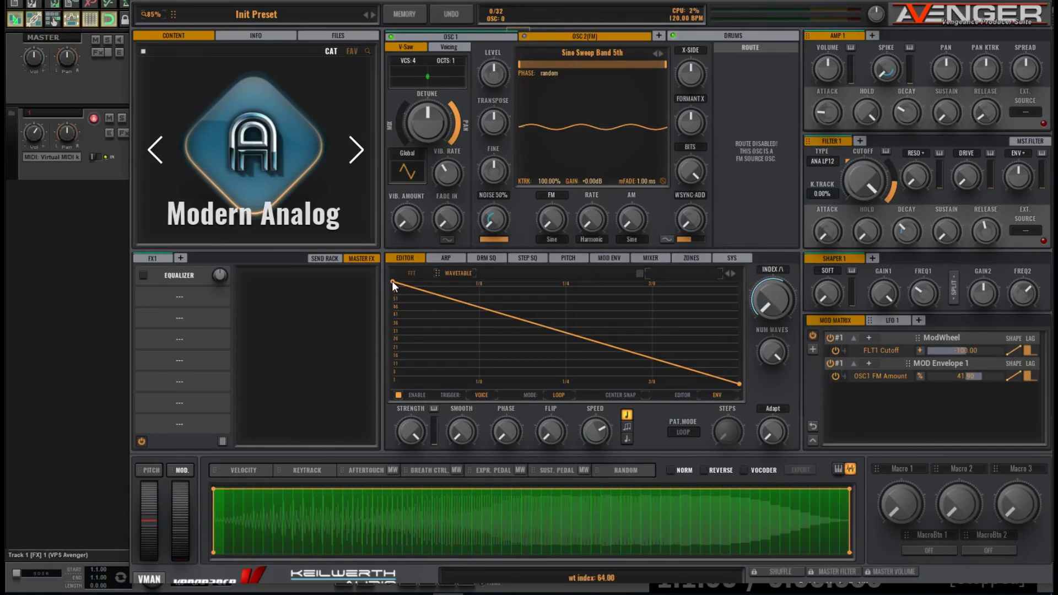
left_click_drag(391, 281, 380, 445)
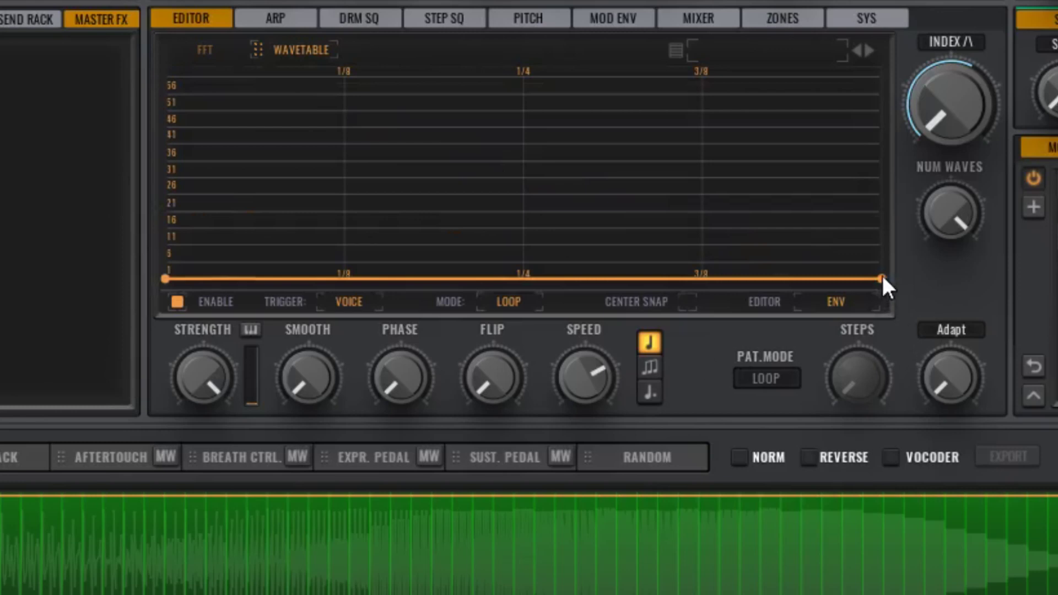
left_click_drag(881, 273, 927, 28)
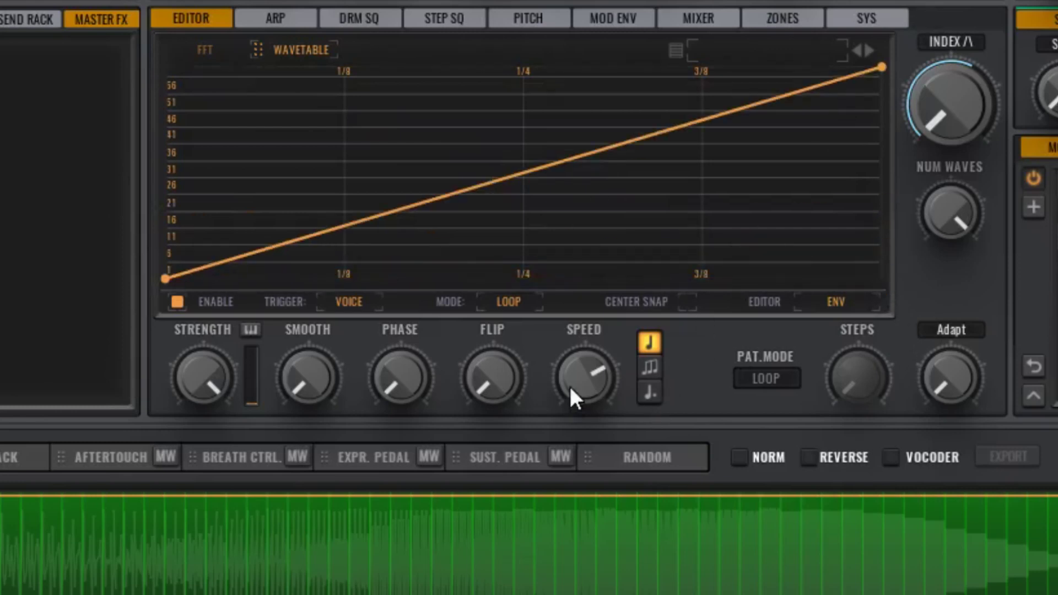
left_click_drag(591, 379, 602, 425)
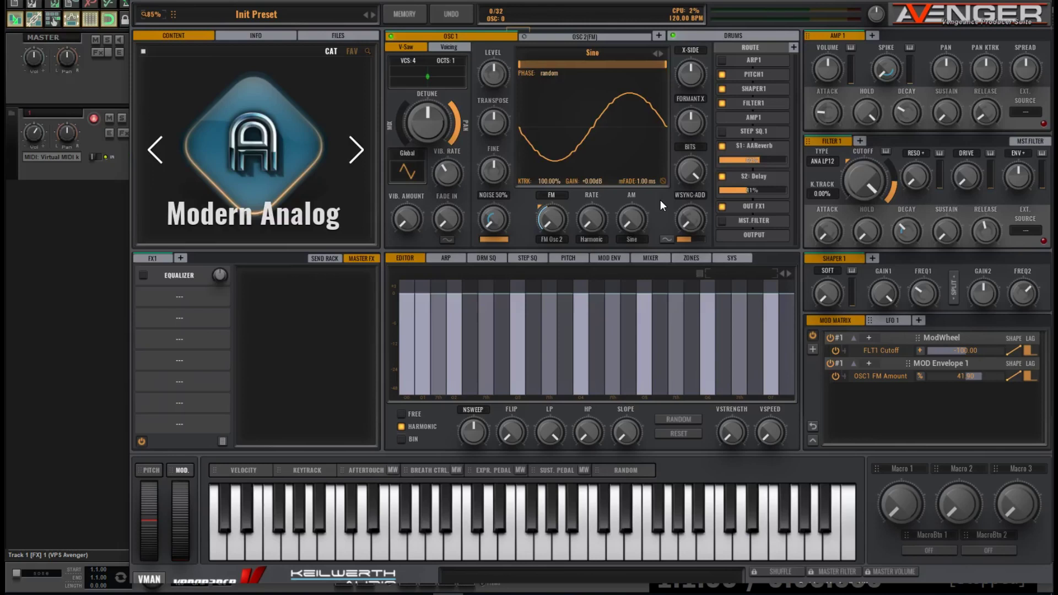
- Set Filter 1 drive to 0% and add a Waveshaper with a lowered Compression Express curve
mouse_move(965, 183)
left_mouse_down()
mouse_move(968, 161)
mouse_move(967, 179)
left_mouse_up()
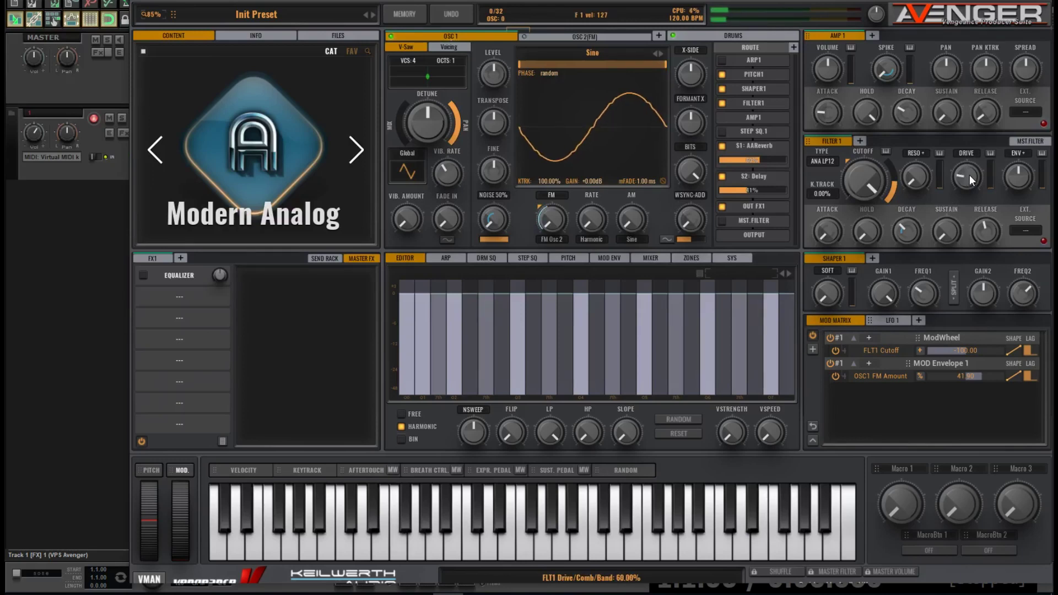
left_click_drag(966, 174, 972, 200)
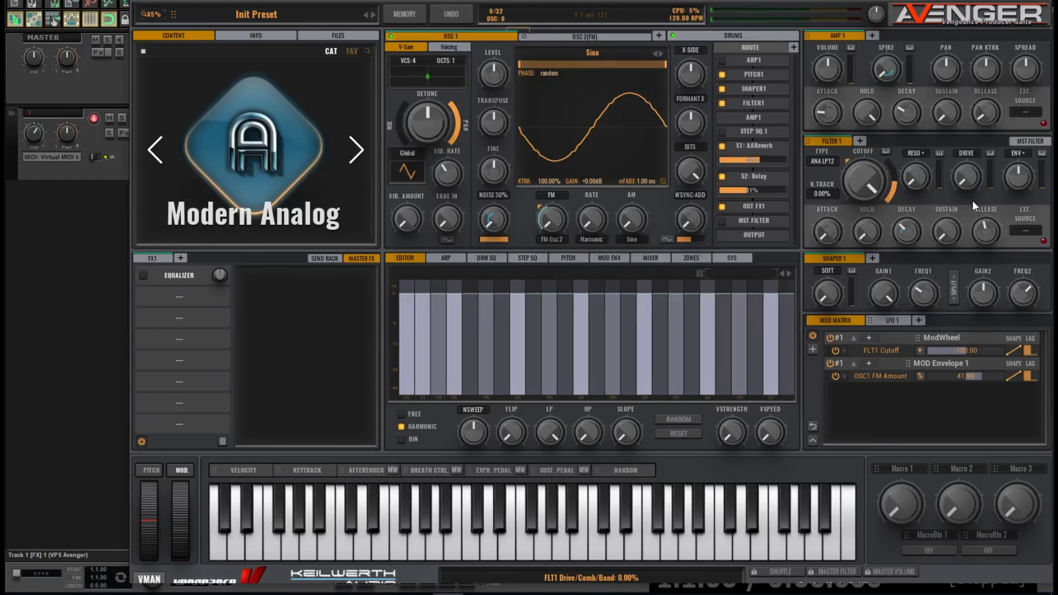
left_click(184, 295)
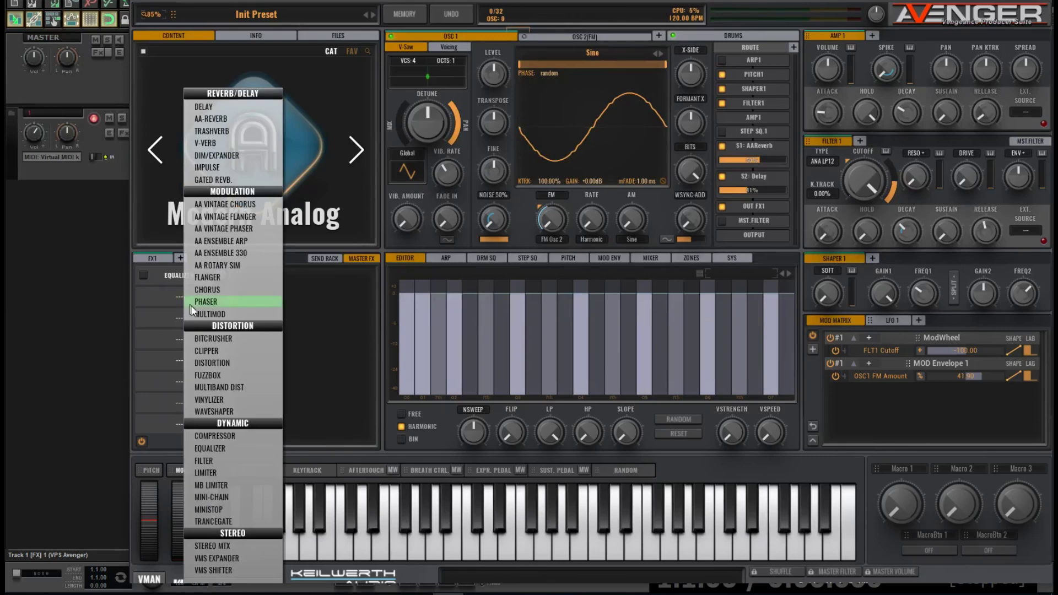
left_click(230, 410)
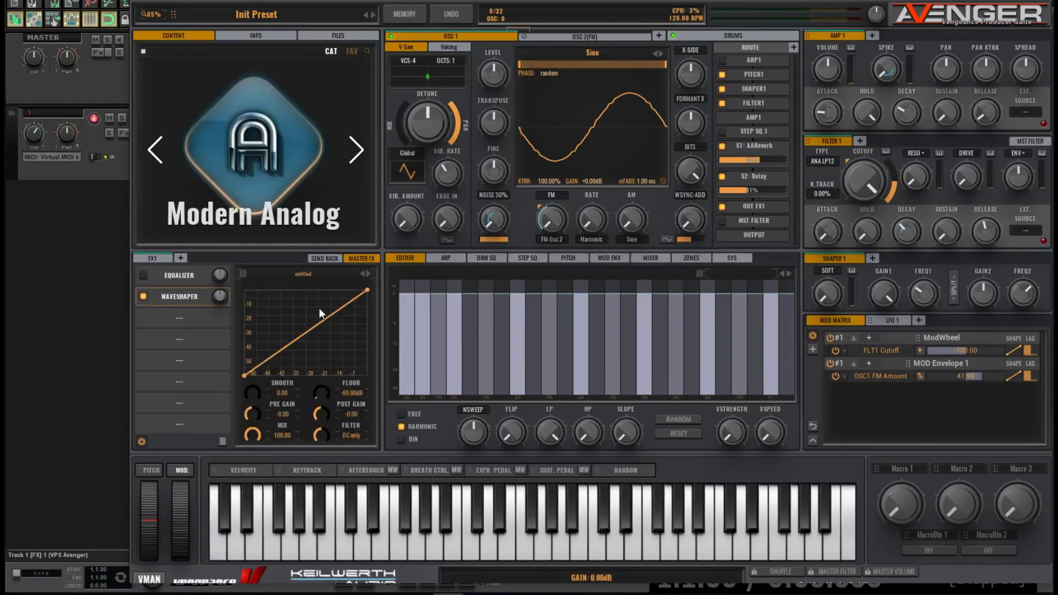
left_click(368, 274)
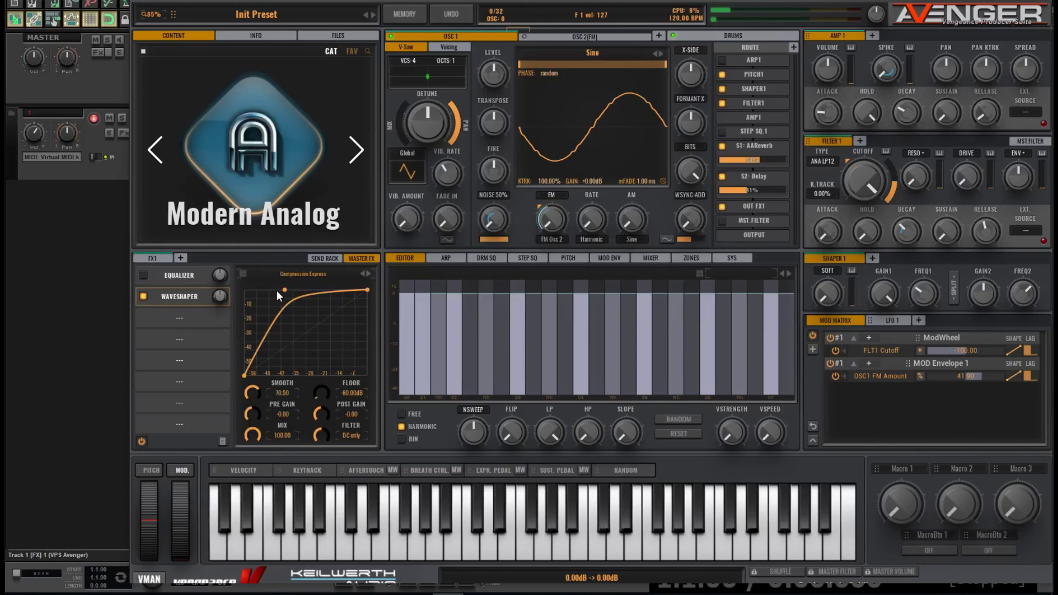
left_click_drag(284, 290, 303, 310)
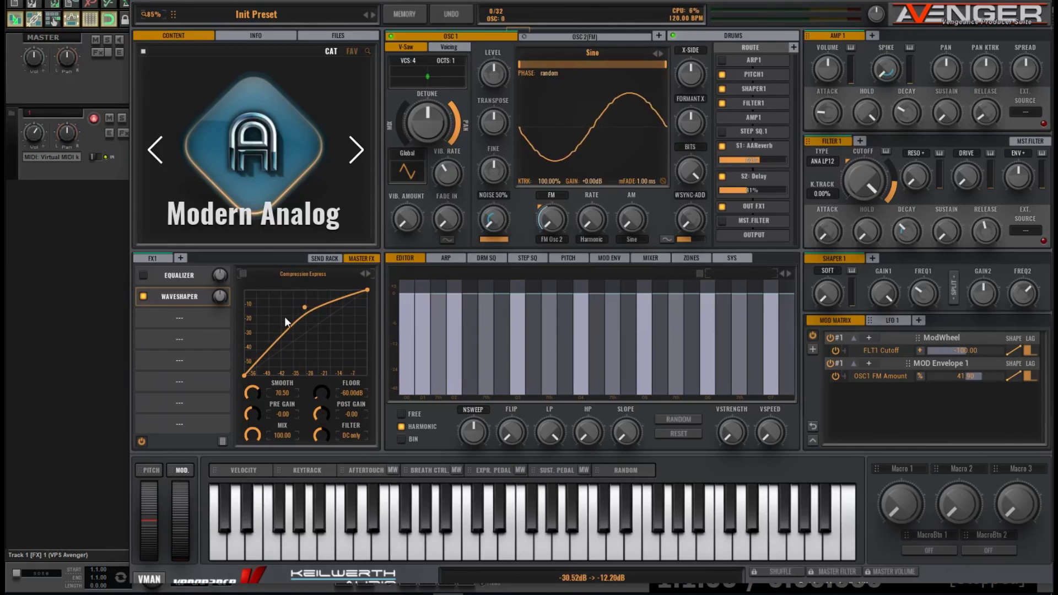
left_click(204, 318)
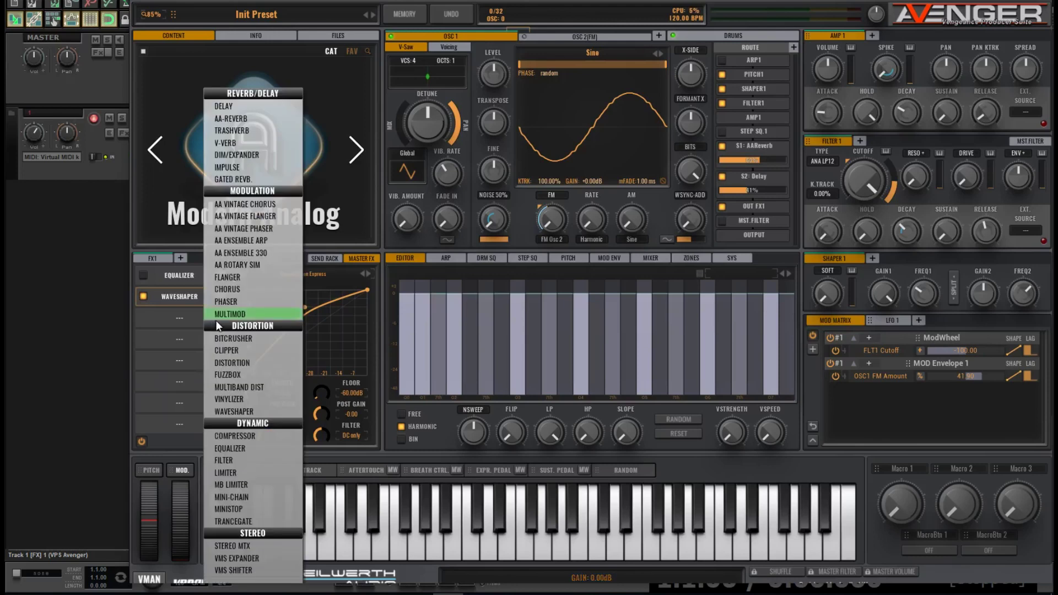
- Add a Bitcrusher after the Waveshaper and lower its mix to about 66.47
left_click(239, 338)
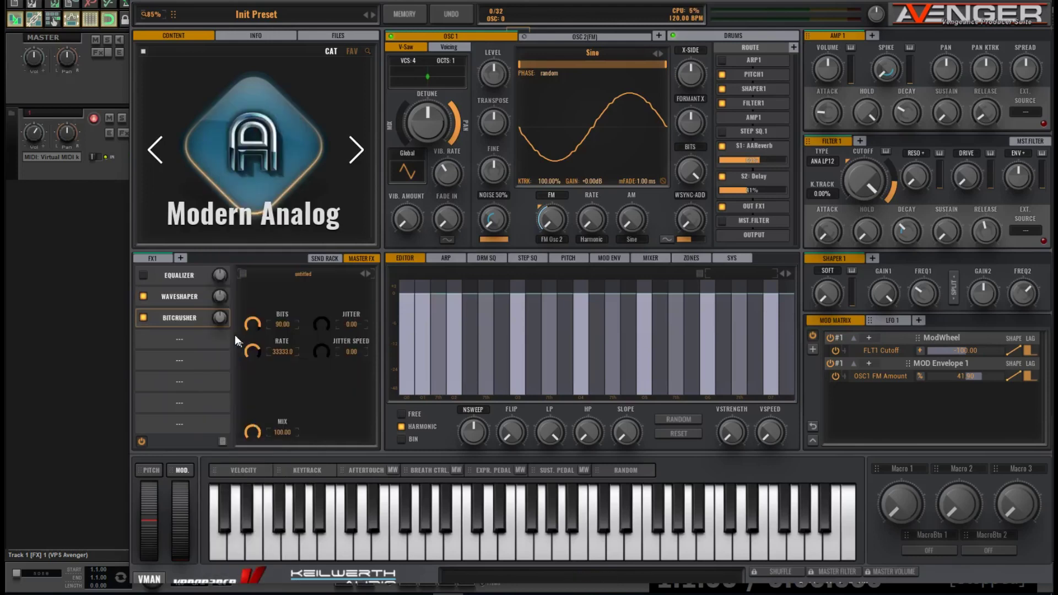
left_click_drag(254, 431, 256, 466)
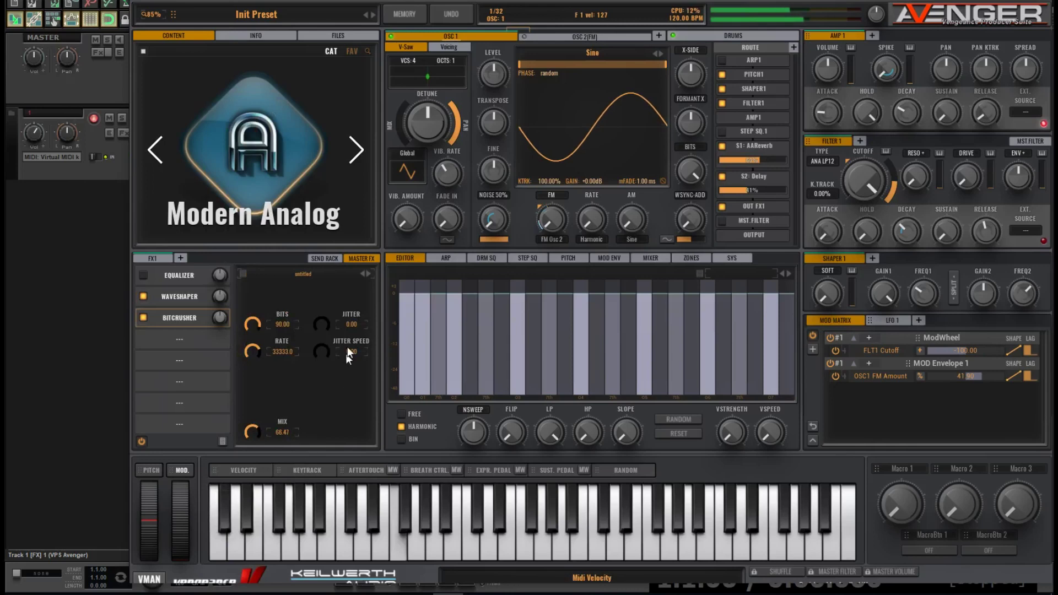
left_click(184, 297)
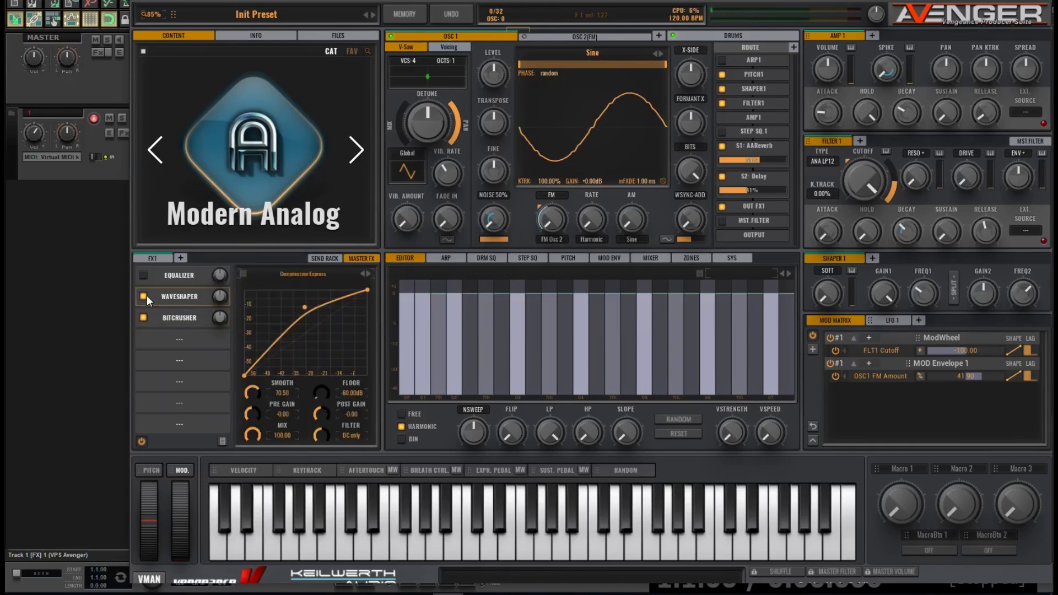
- Try a Multiband Dist with the Artificial Treble preset at 19.22 mix and less band 3 gain, then delete it
left_click(193, 342)
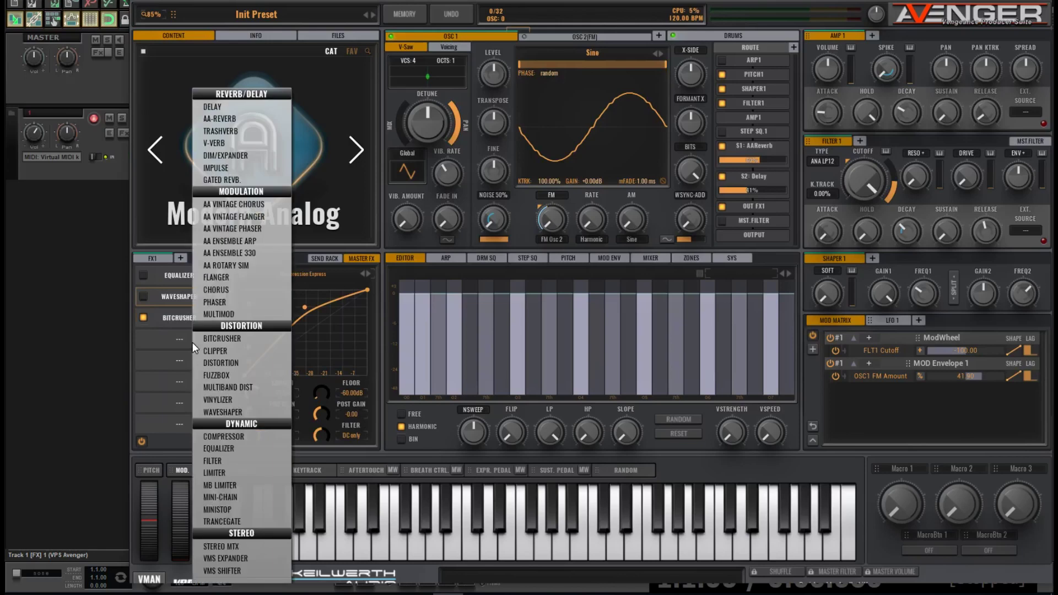
left_click(250, 385)
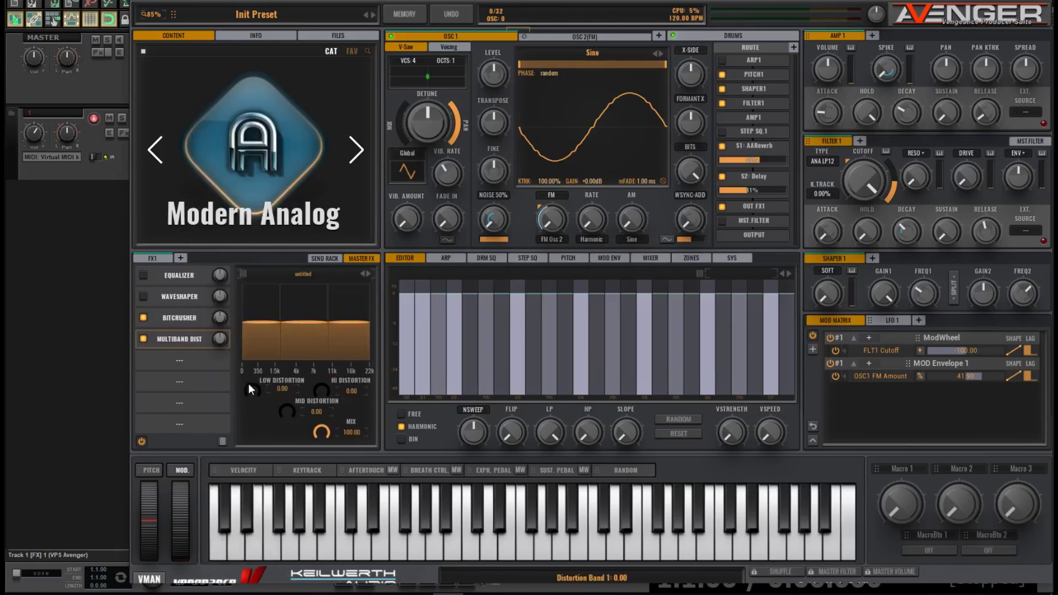
left_click(368, 273)
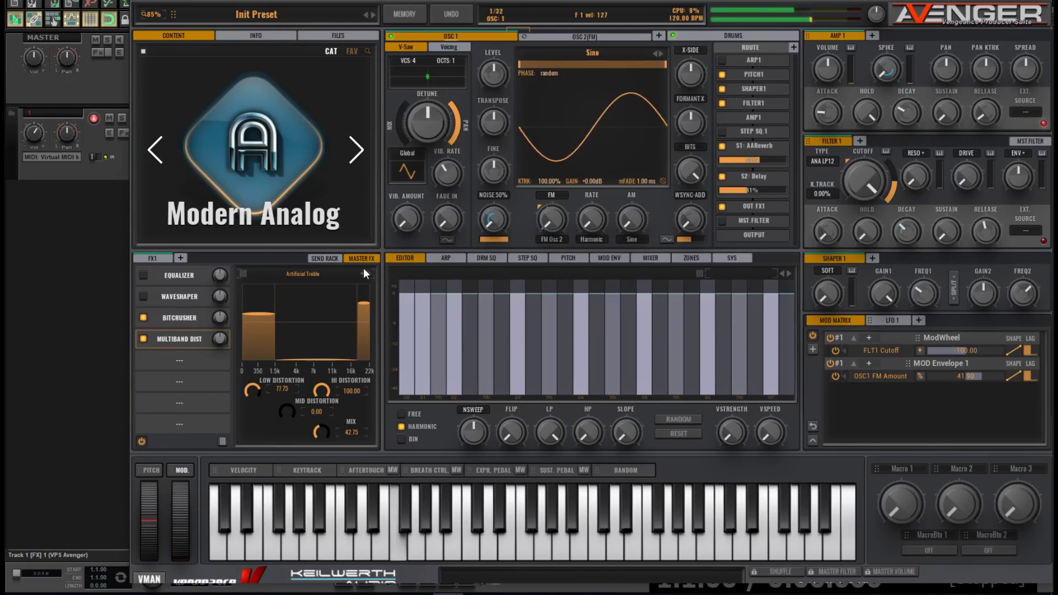
left_click_drag(319, 433, 325, 458)
left_click_drag(358, 330, 364, 337)
key("Delete")
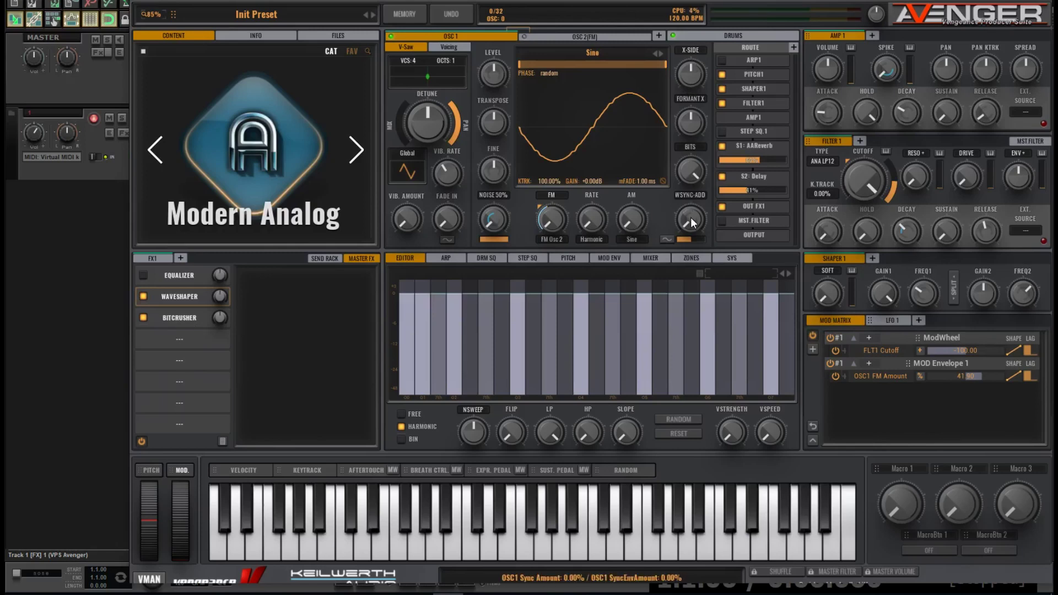
- Add Mod Envelope 2 ramping from 0% to 100% by about 875 ms, routed to OSC1 X-Cite
left_click(616, 260)
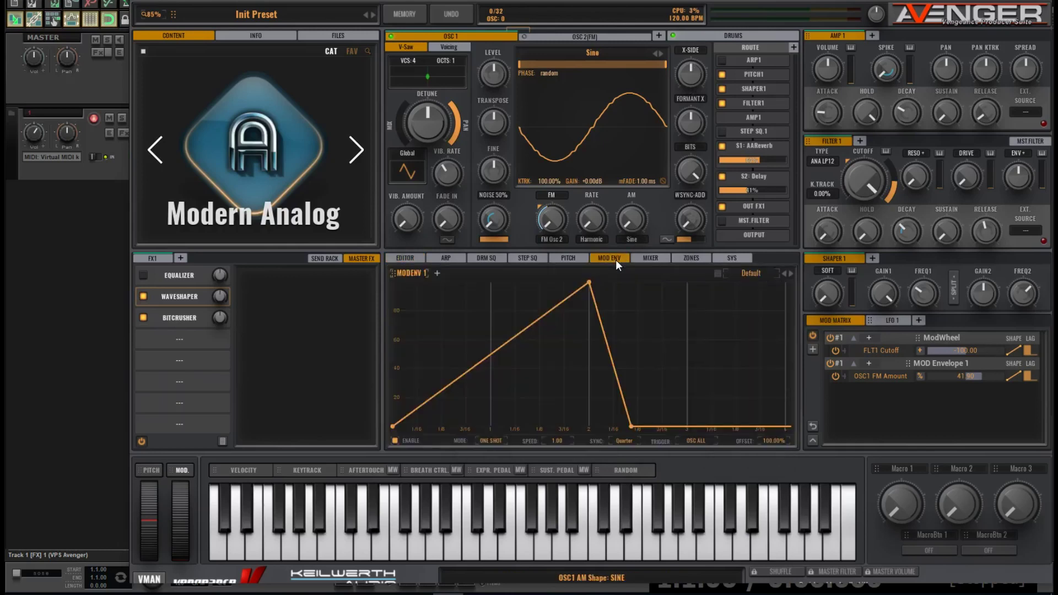
left_click(437, 272)
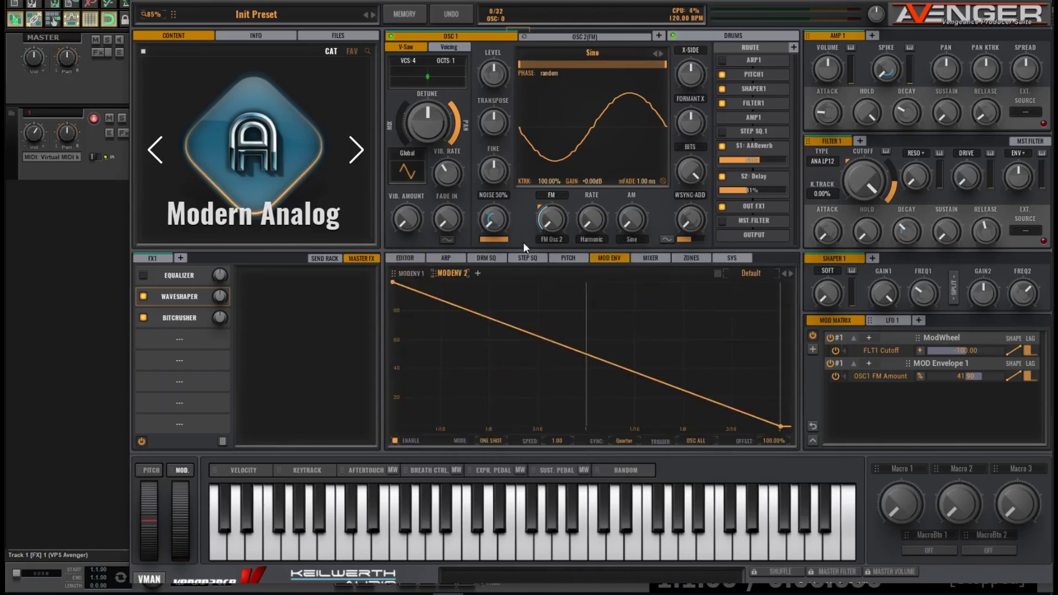
left_click_drag(391, 282, 393, 427)
left_click_drag(780, 423, 675, 235)
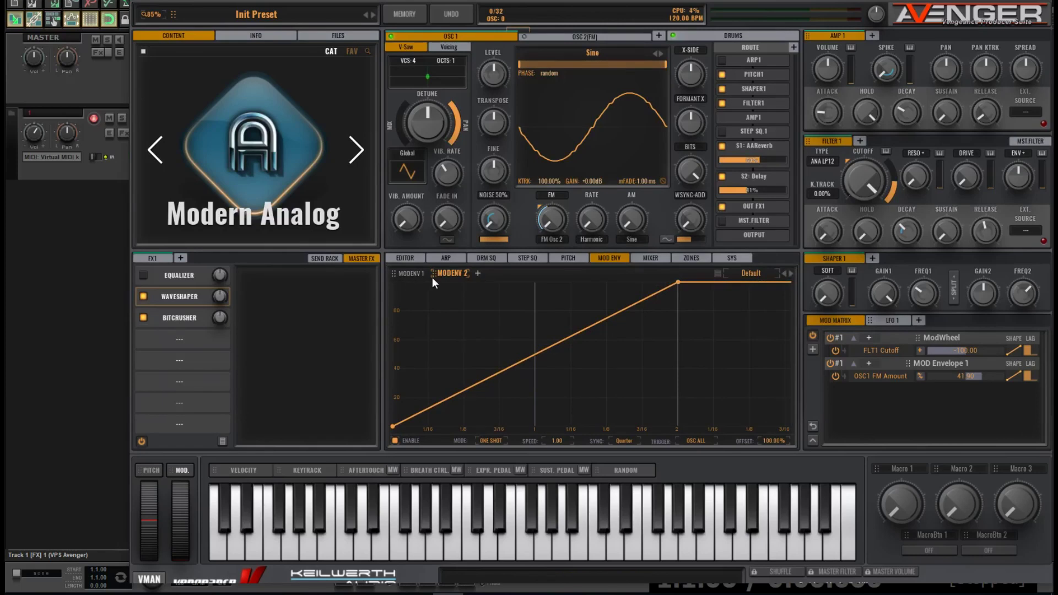
left_click_drag(434, 273, 688, 75)
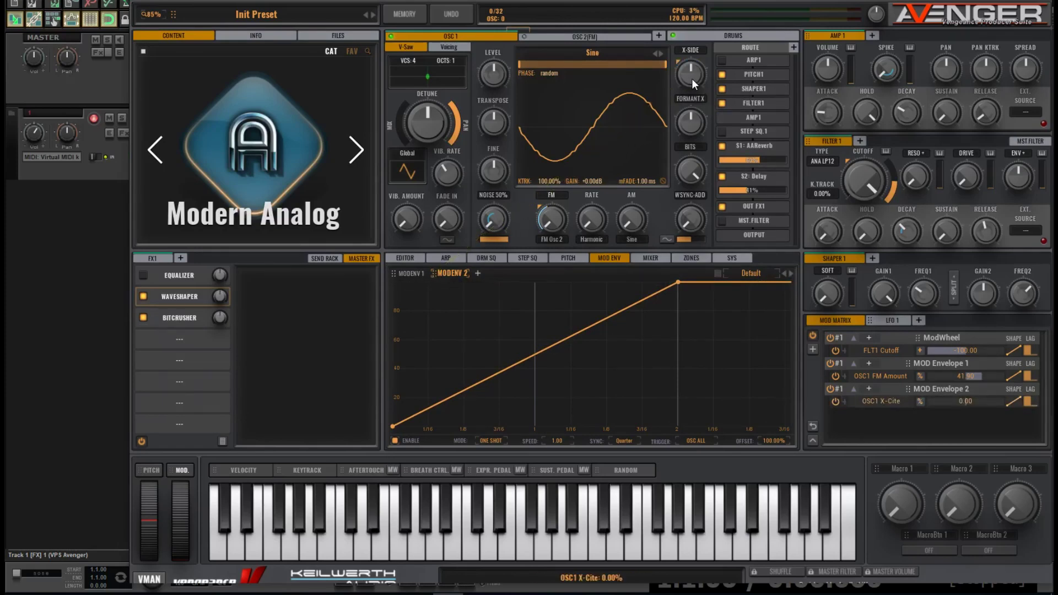
- Set Mod Envelope 2's X-Cite depth to -9.67 and route it to OSC1 Formant at -10.64
left_click_drag(692, 79, 692, 66)
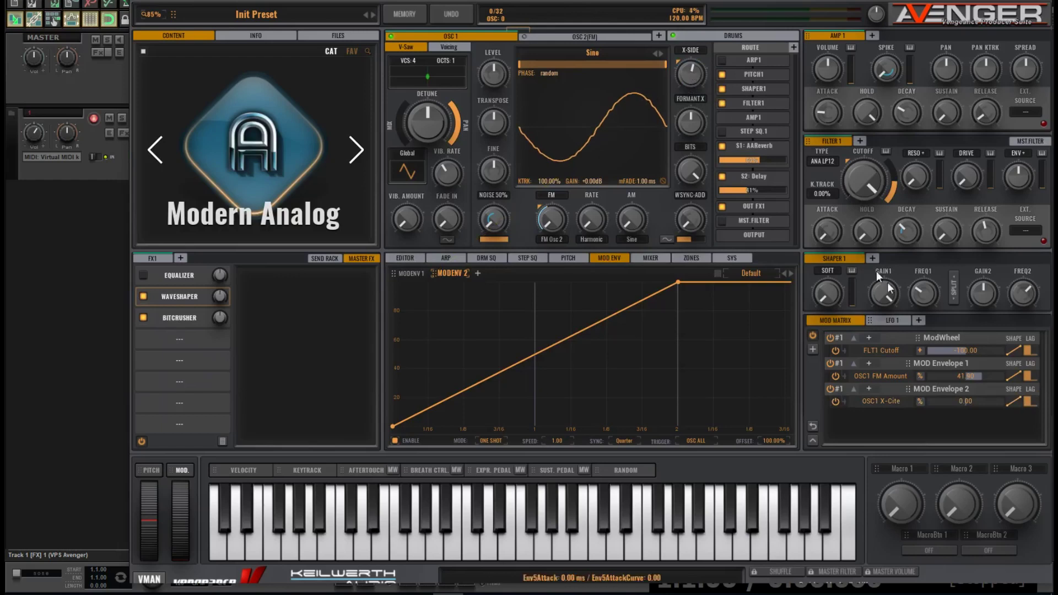
left_click_drag(957, 401, 949, 400)
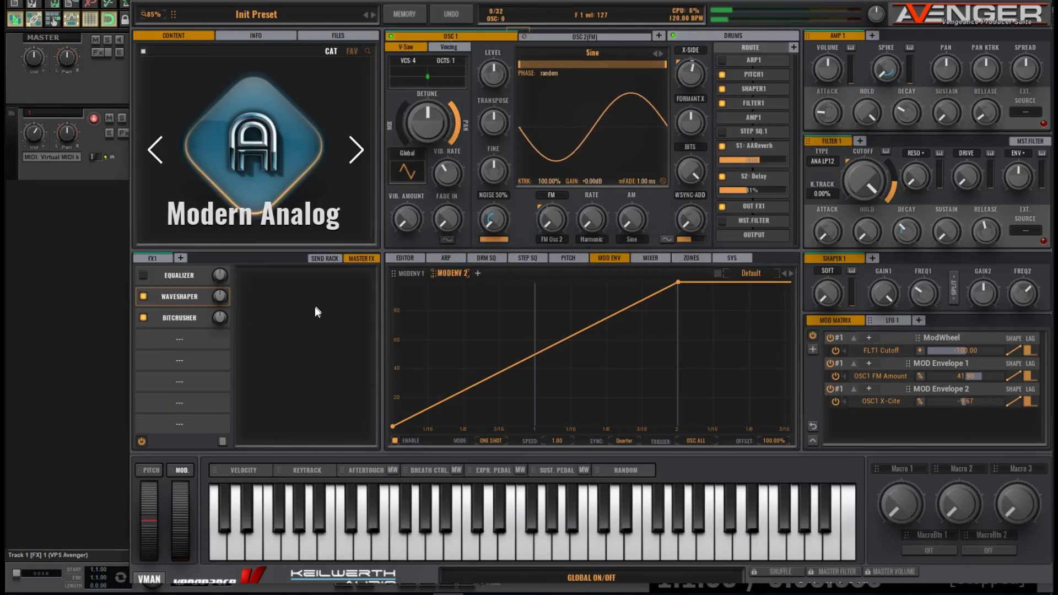
left_click_drag(434, 273, 689, 122)
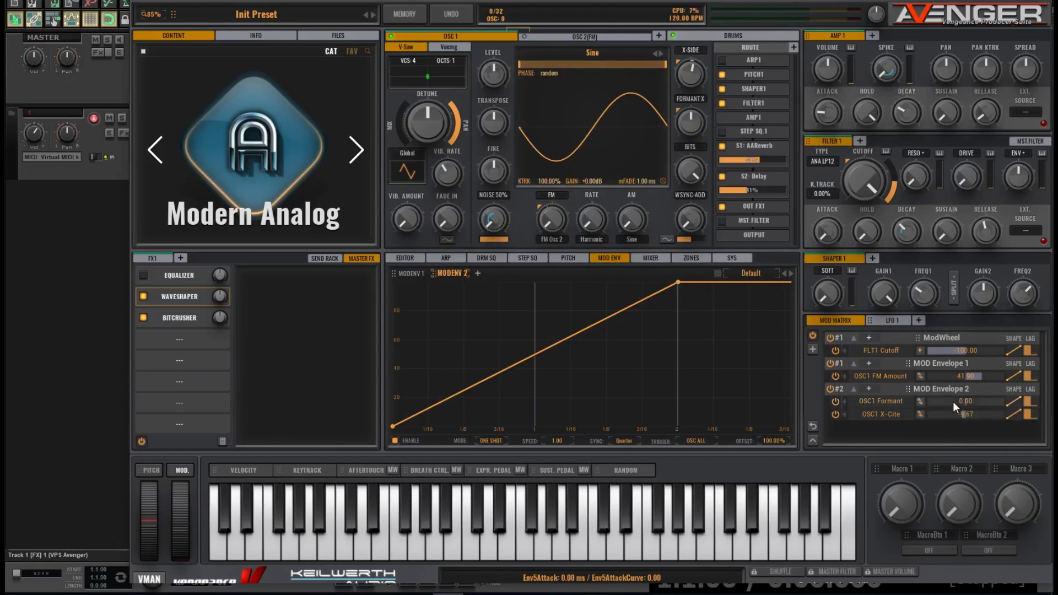
left_click_drag(953, 406, 722, 165)
scroll(695, 120, "up", 2)
left_click_drag(951, 404, 966, 402)
- Toggle the envelope's modulation slot off and on to compare, then bring up OSC2's settings
left_click(836, 401)
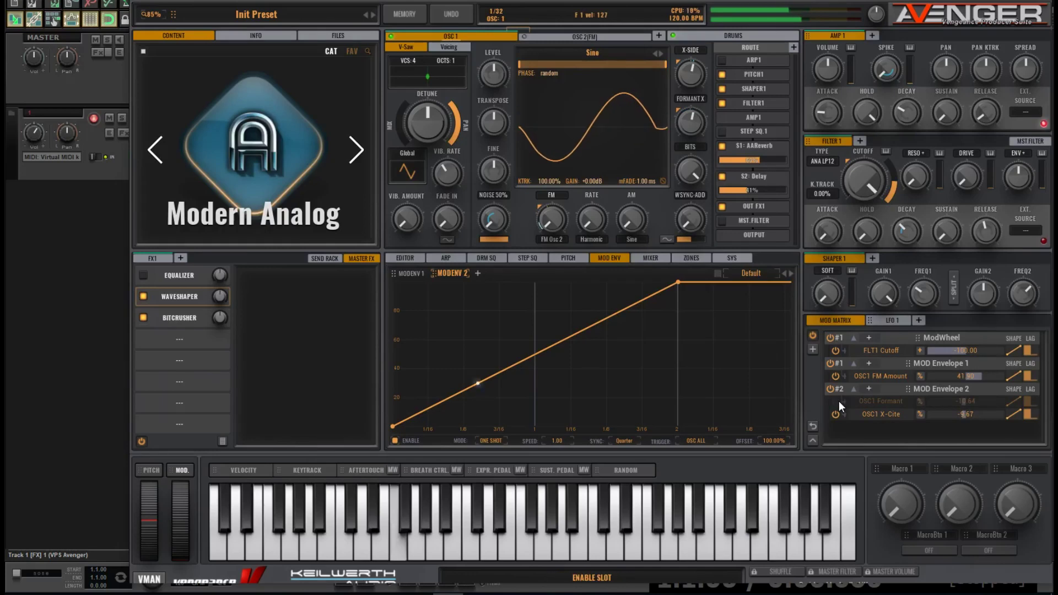
left_click(835, 403)
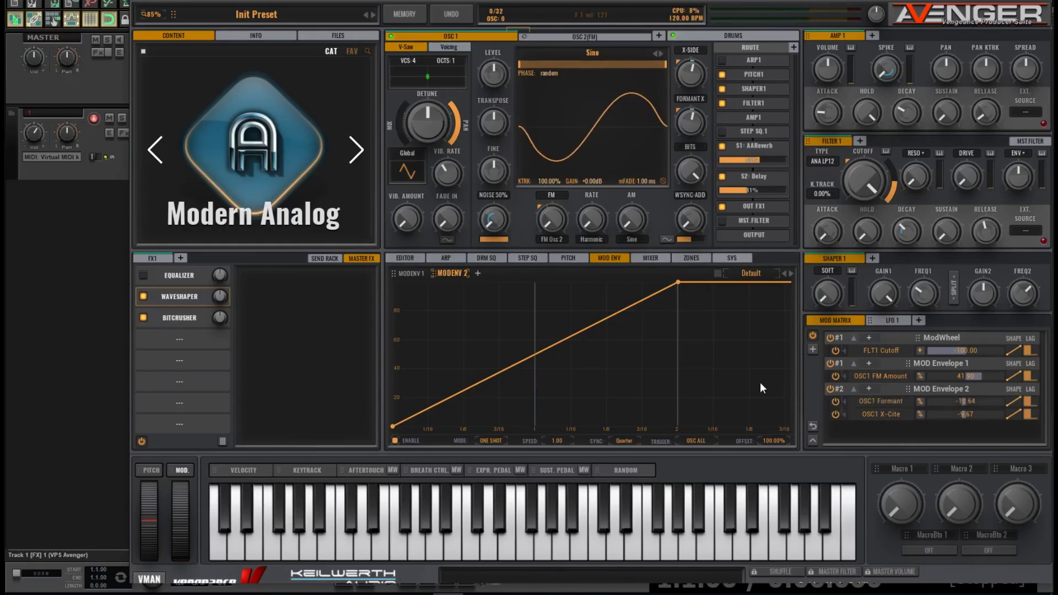
left_click(618, 38)
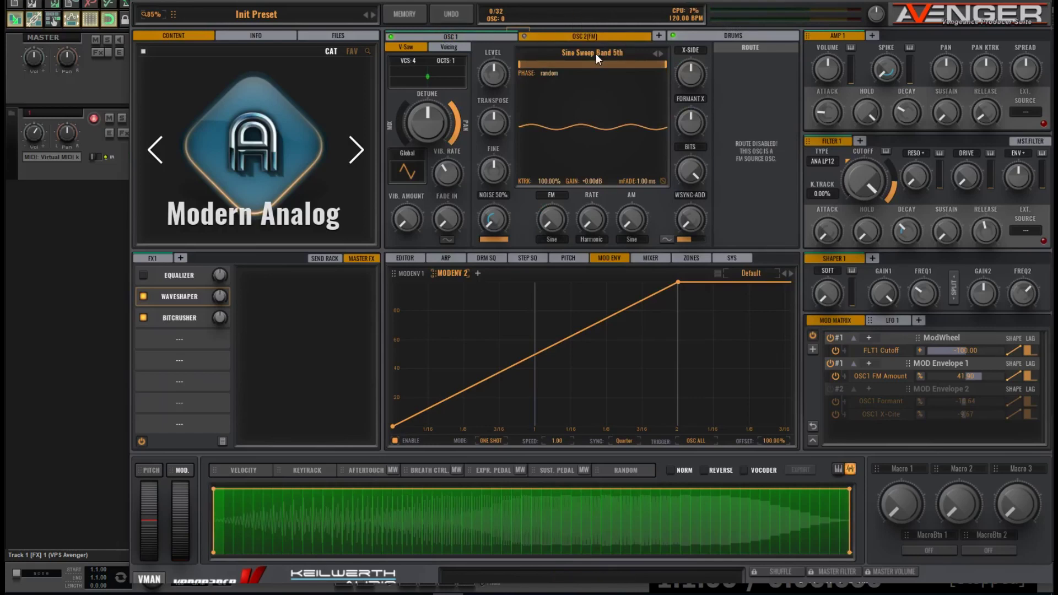
- Try the Sine Kicker and then the Sine Vowel waves on OSC2
left_click(596, 54)
left_click_drag(792, 189, 784, 44)
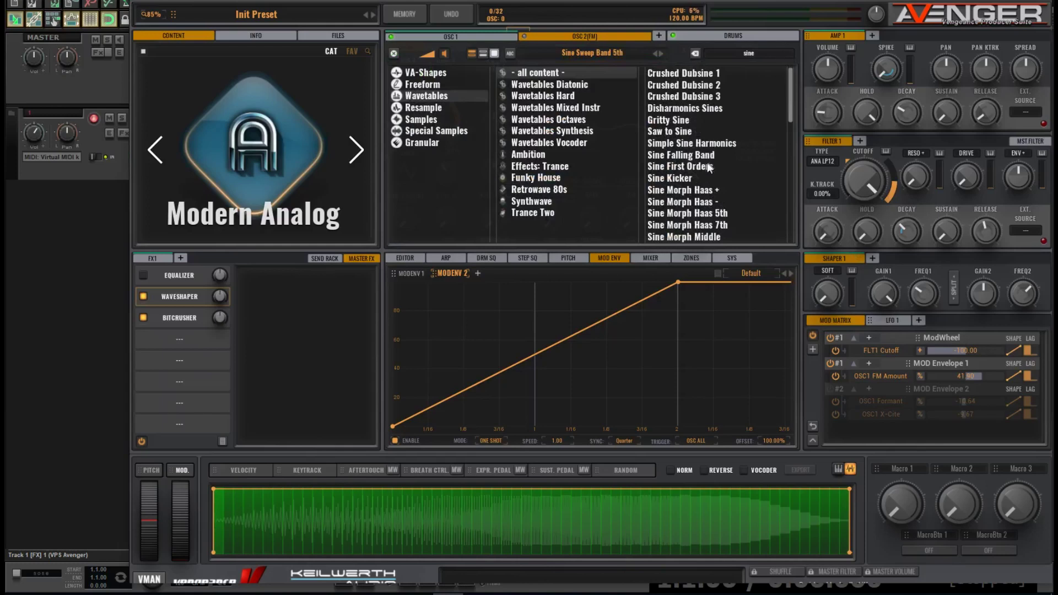
double_click(686, 180)
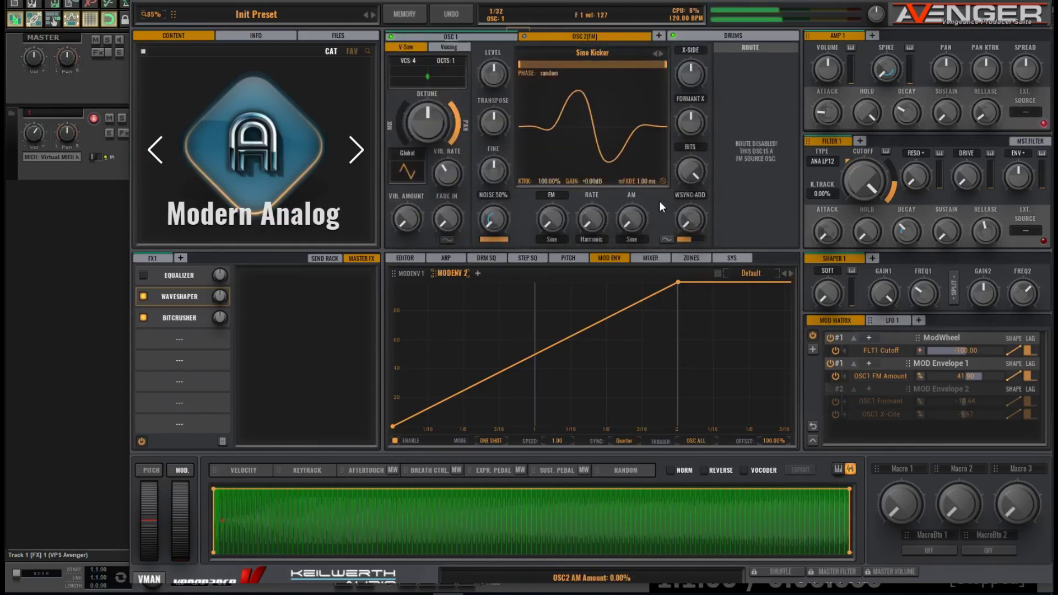
left_click(653, 165)
double_click(689, 212)
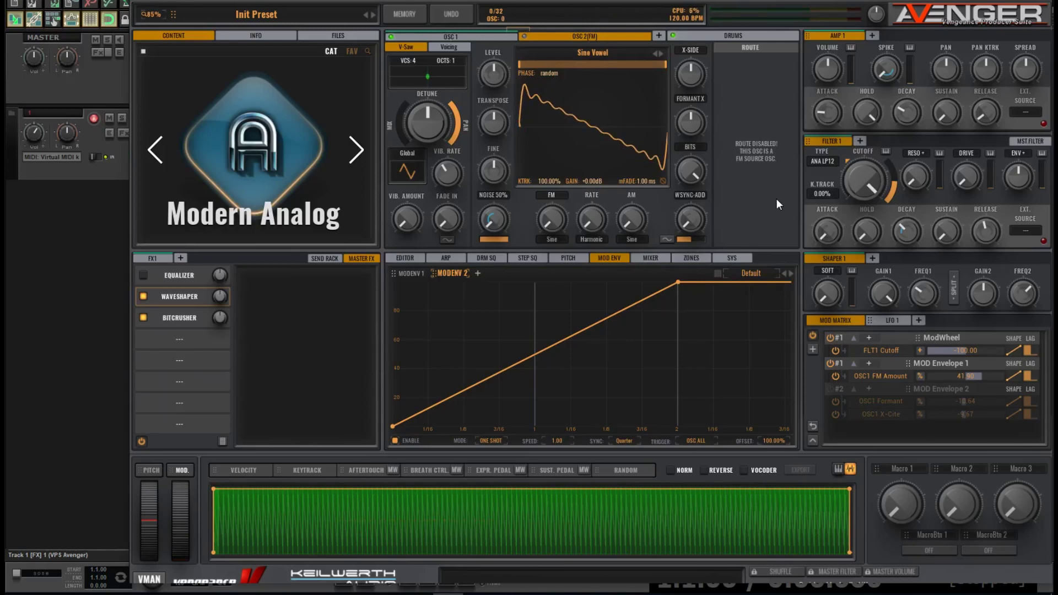
- Lower Filter 1's cutoff to about 5107 Hz and flip between the OSC1 and OSC2 pages
left_click_drag(865, 174, 874, 246)
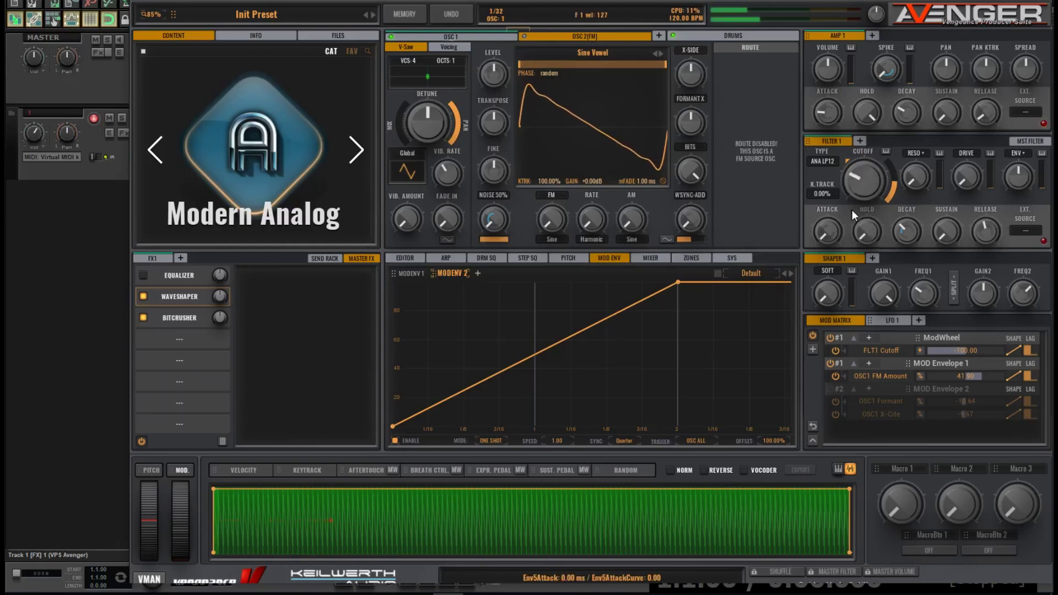
left_click(563, 38)
left_click(564, 37)
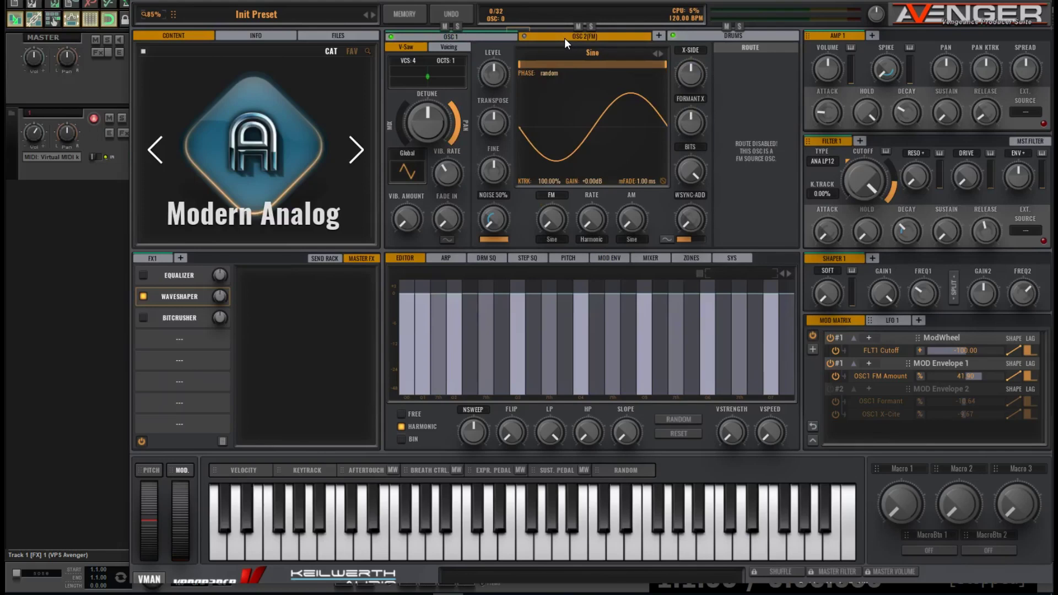
- Load Acid Rubber 1 from Wavetables Synthesis into OSC2, then return to OSC1
left_click(583, 55)
key("Down")
key("Down")
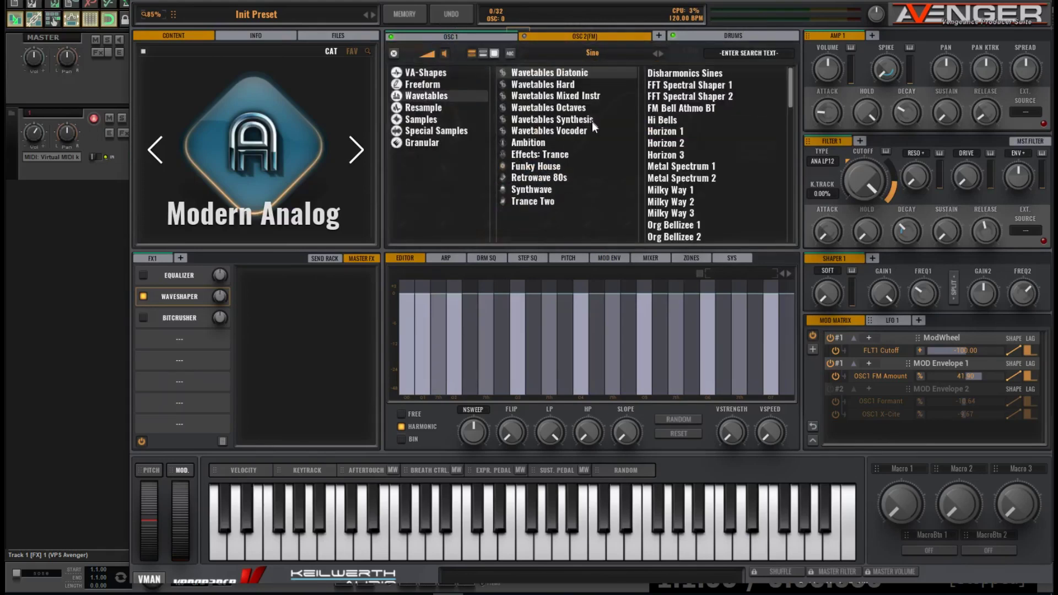
left_click(581, 119)
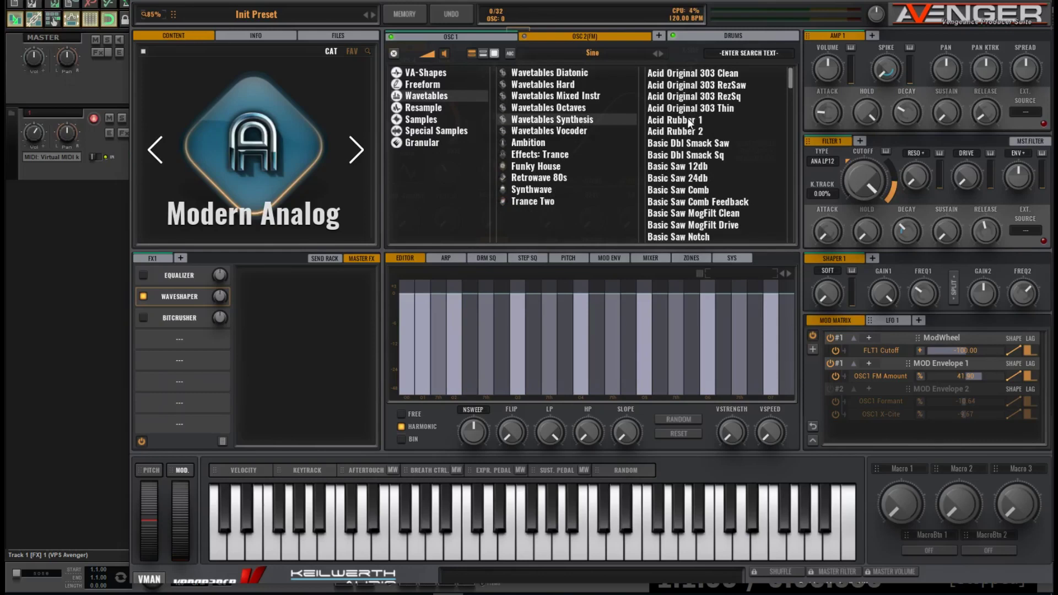
double_click(673, 120)
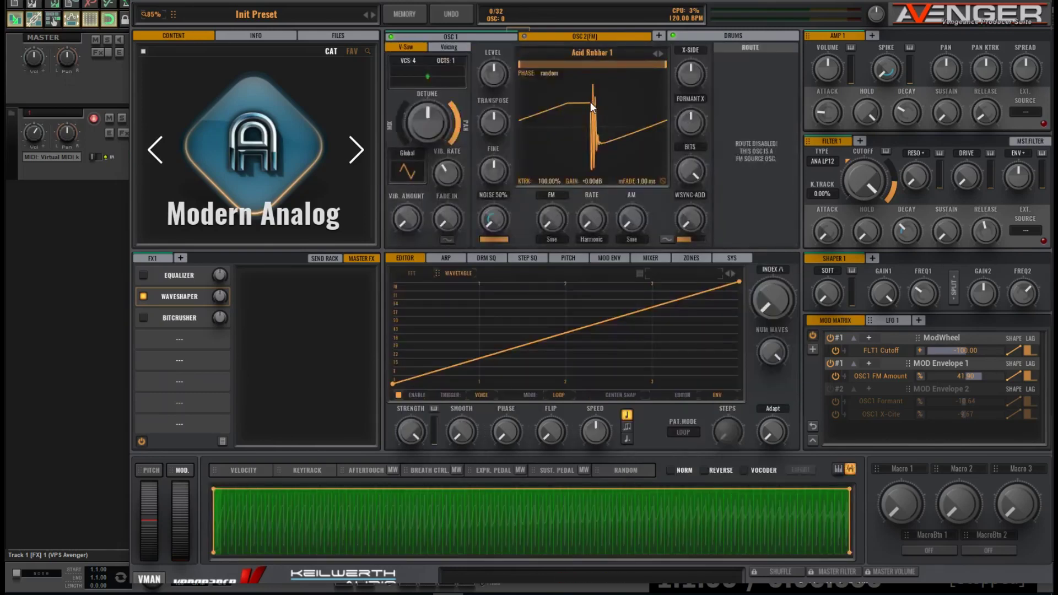
left_click(494, 37)
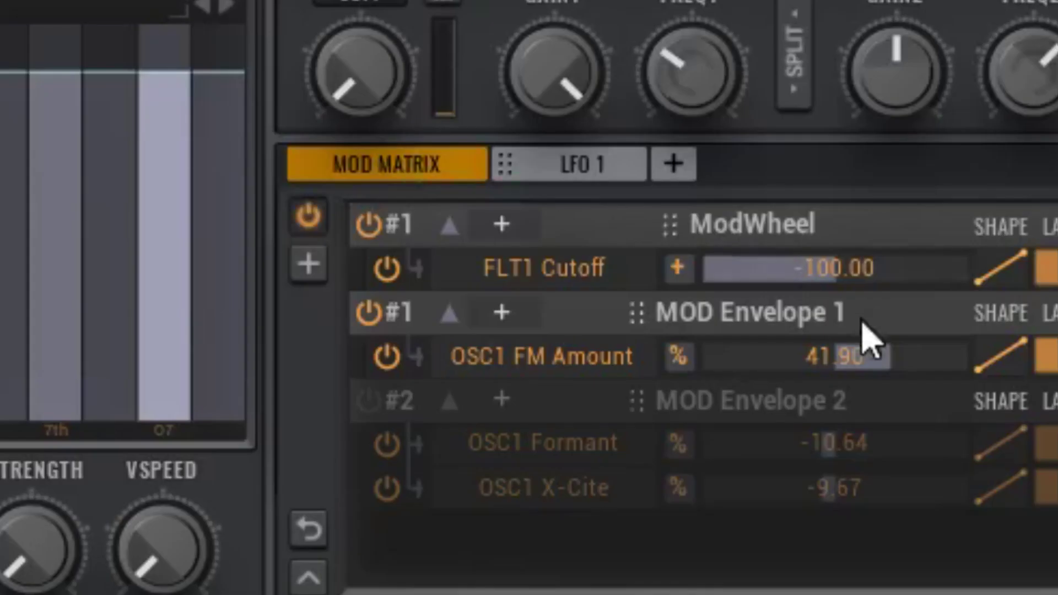
- Lower Mod Envelope 1's OSC1 FM Amount depth from 41.90 to 22.56
left_click_drag(860, 362, 847, 371)
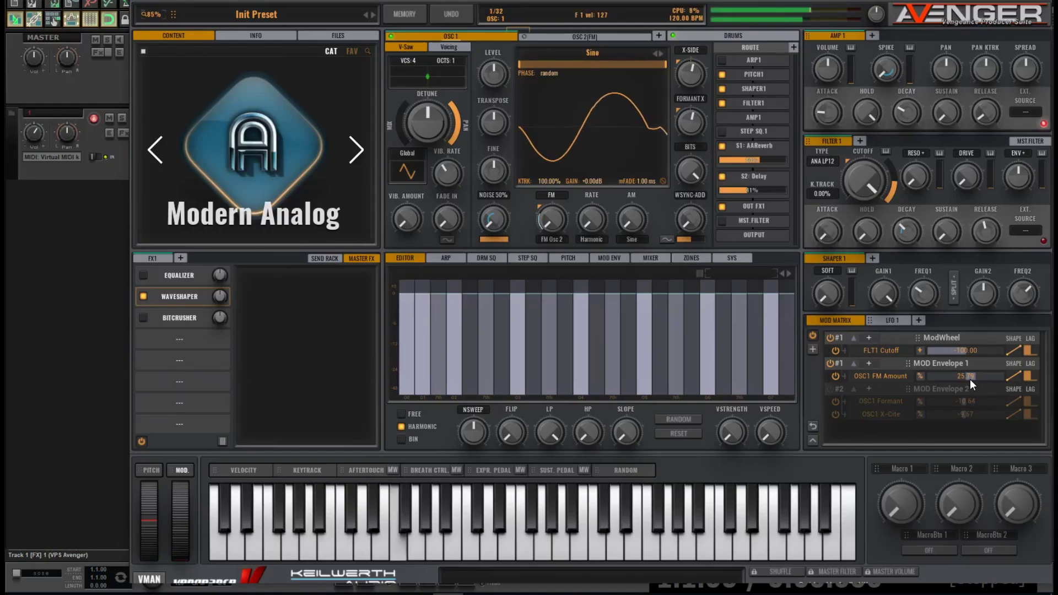
left_click_drag(970, 379, 971, 375)
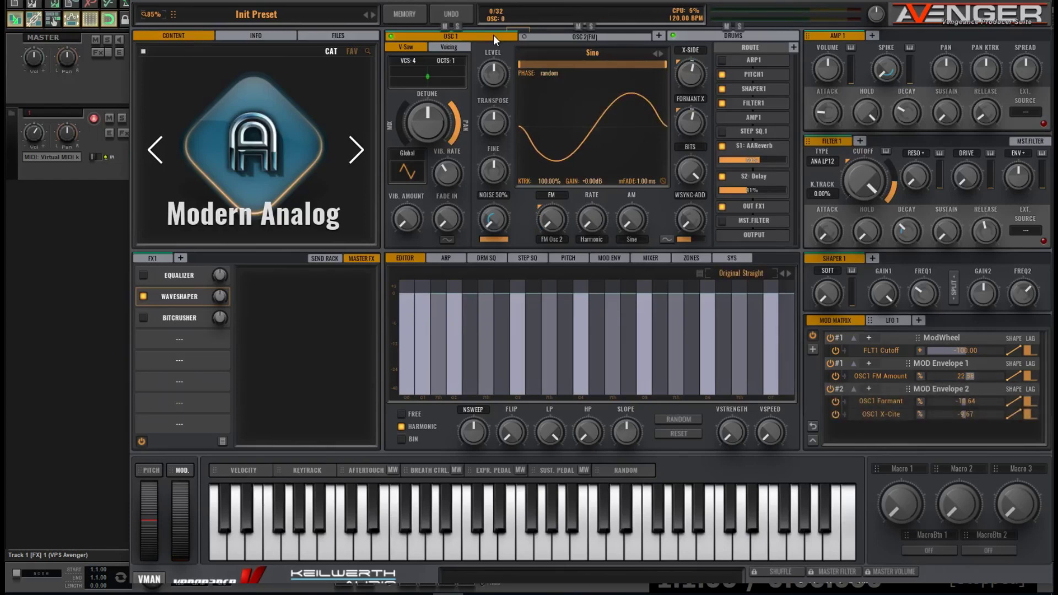
- Copy OSC1 into a new OSC3, route it to Step Sequencer 1, and show the step sequencer
right_click(477, 39)
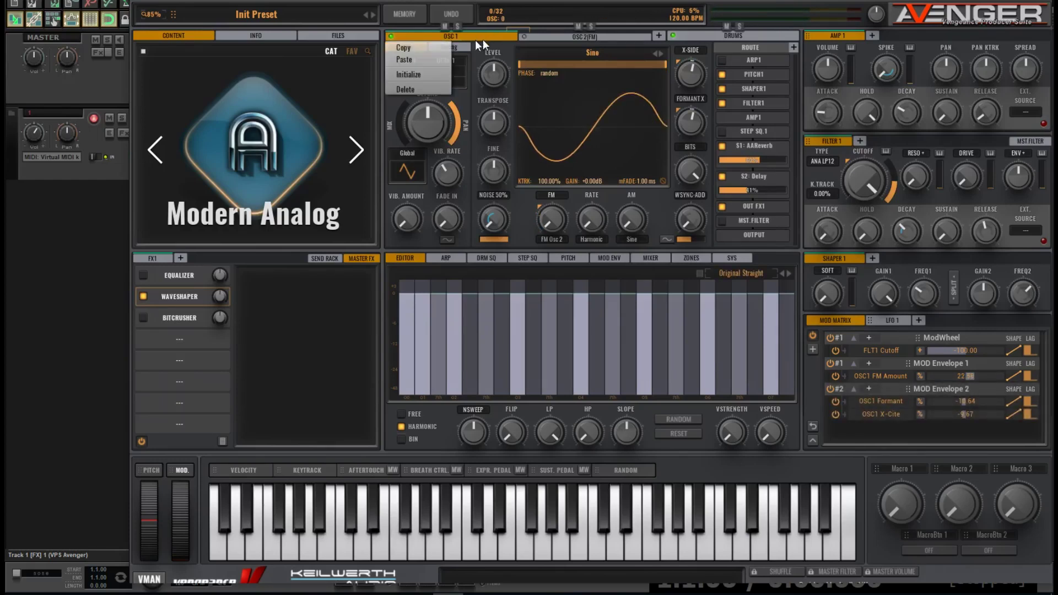
left_click(428, 49)
left_click(658, 36)
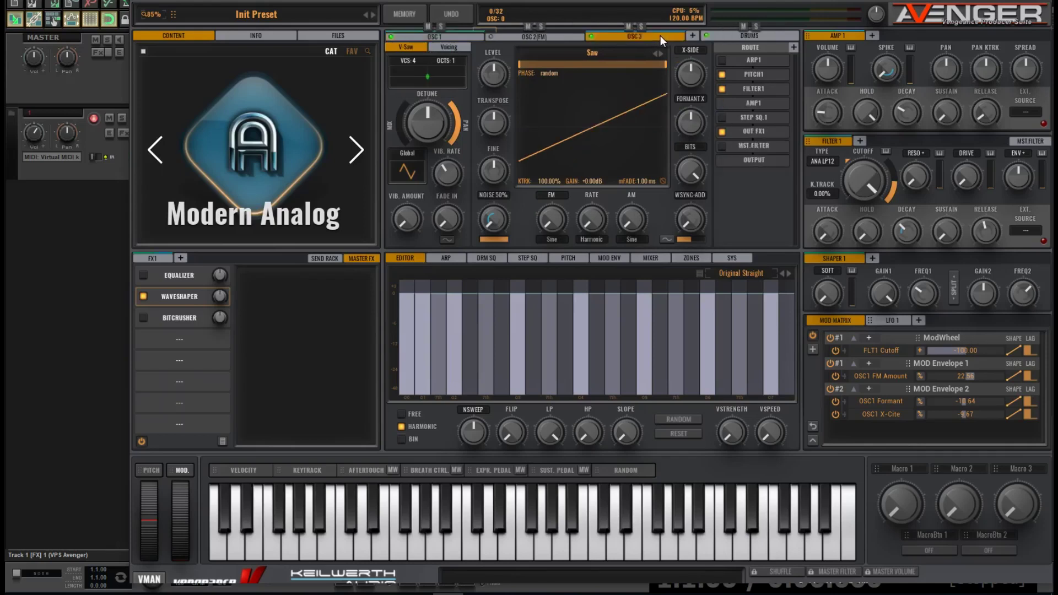
right_click(603, 35)
left_click(610, 58)
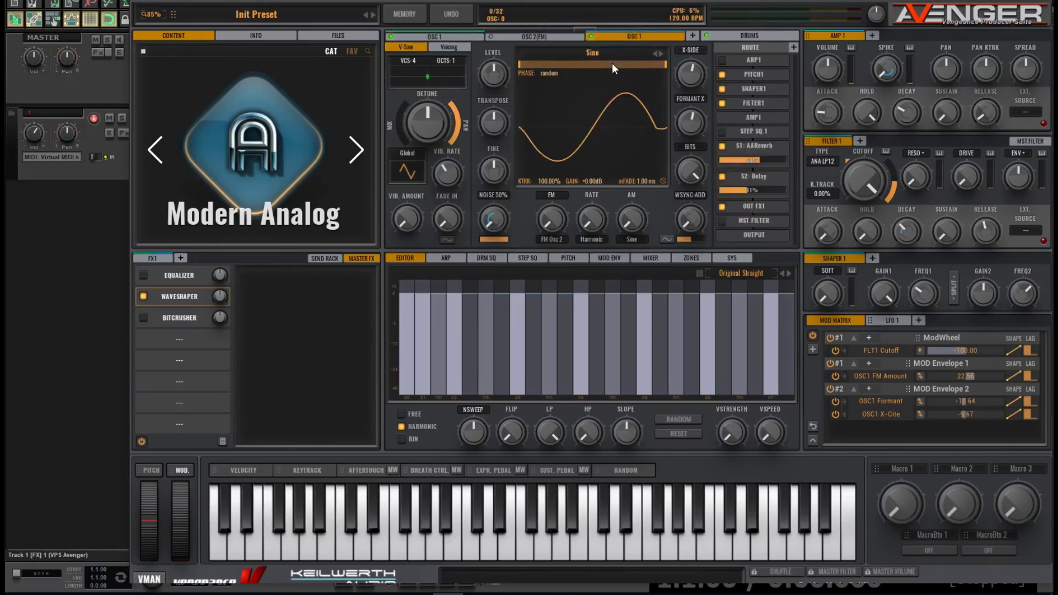
left_click(721, 132)
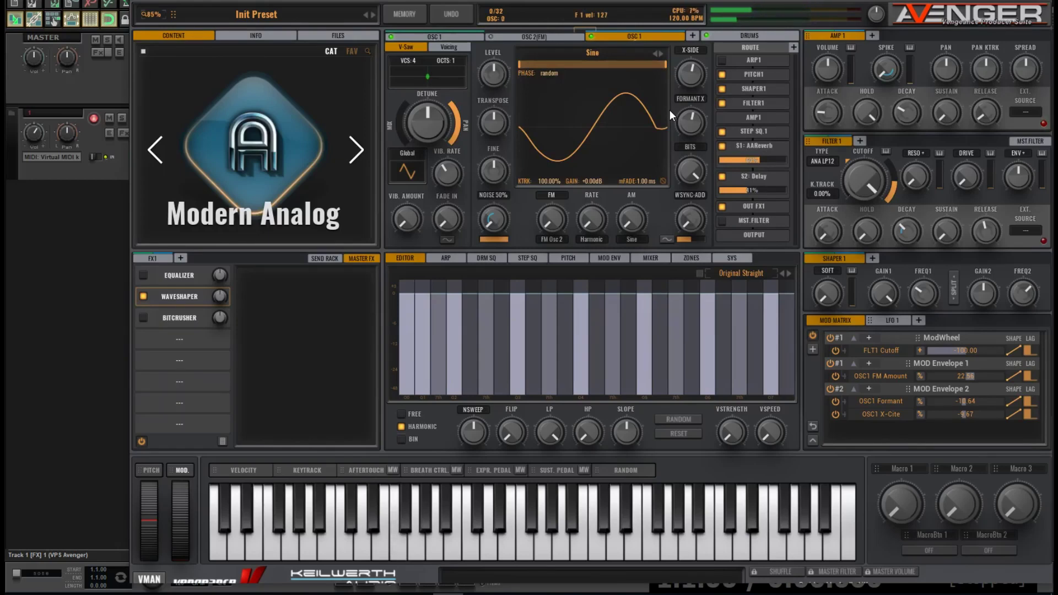
left_click(527, 258)
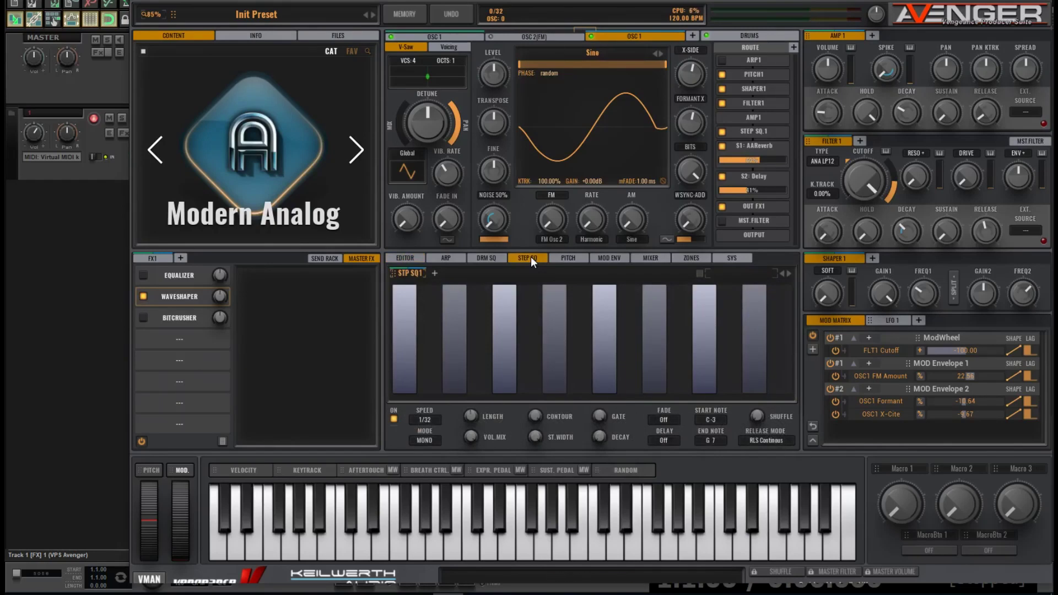
- Open OSC2's wave browser showing its current Acid Rubber 1 wavetable
left_click(563, 39)
left_click(592, 53)
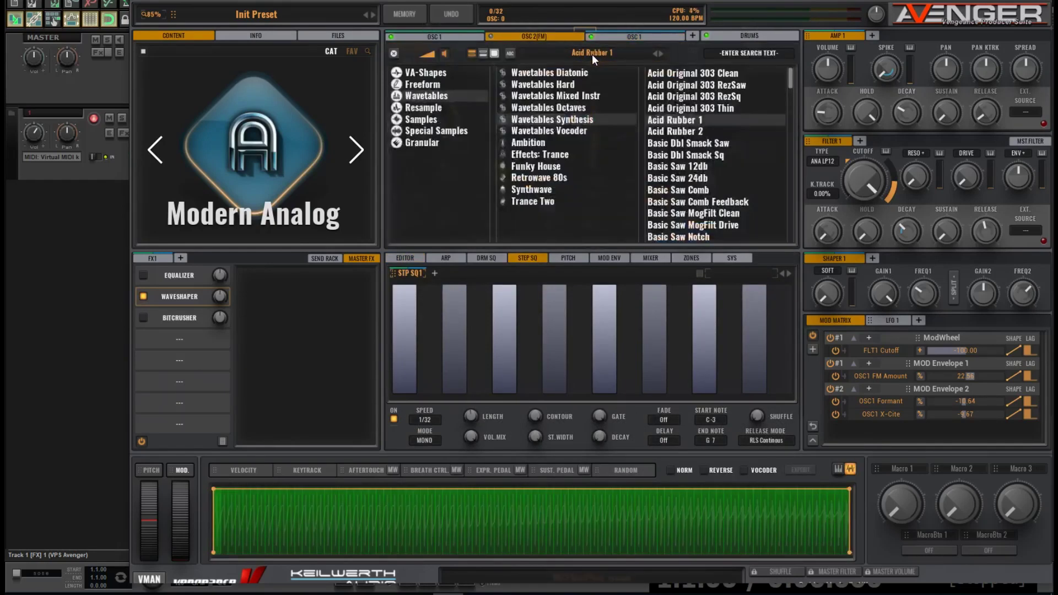